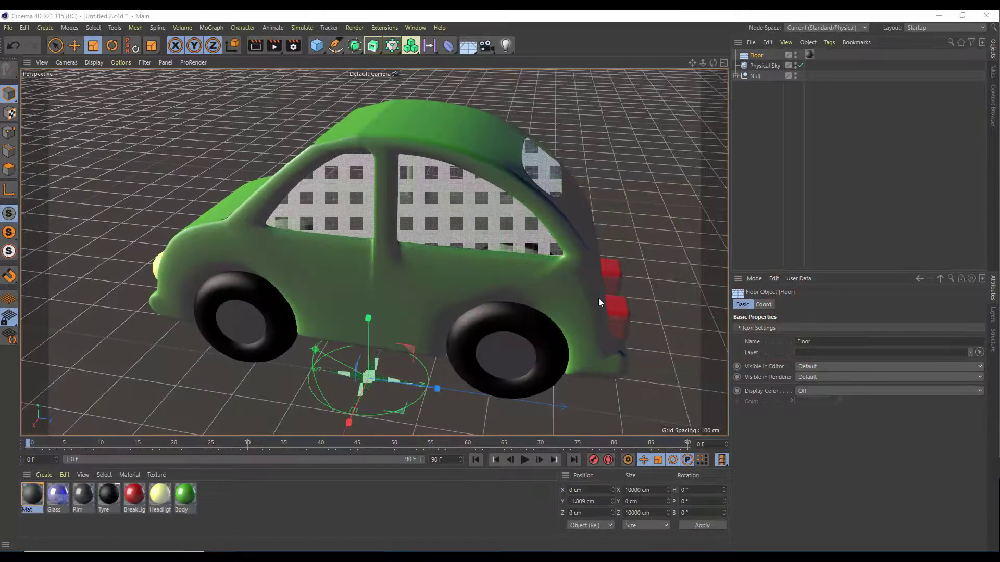
Step: Examine the car from several angles and identify which wheel each Torus object inside the Null group belongs to
{"action": "mouse_move", "coordinate": [645, 277]}
{"action": "left_mouse_down", "text": "alt"}
{"action": "mouse_move", "coordinate": [549, 274]}
{"action": "mouse_move", "coordinate": [647, 267]}
{"action": "left_mouse_up", "text": "alt"}
{"action": "left_click_drag", "start_coordinate": [316, 372], "coordinate": [207, 345], "text": "alt"}
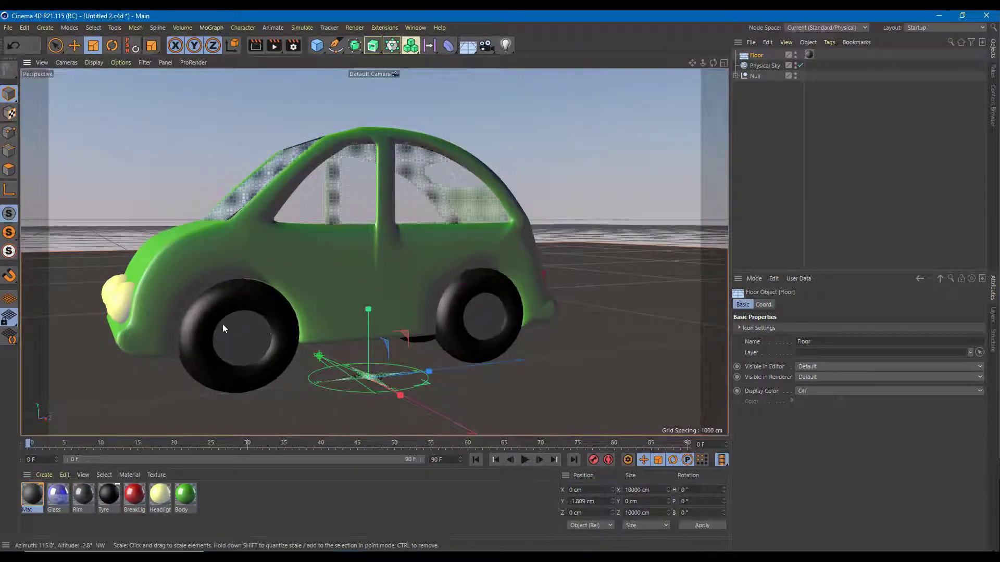
{"action": "left_click_drag", "start_coordinate": [513, 321], "coordinate": [335, 341], "text": "alt"}
{"action": "left_click_drag", "start_coordinate": [402, 285], "coordinate": [433, 316], "text": "alt"}
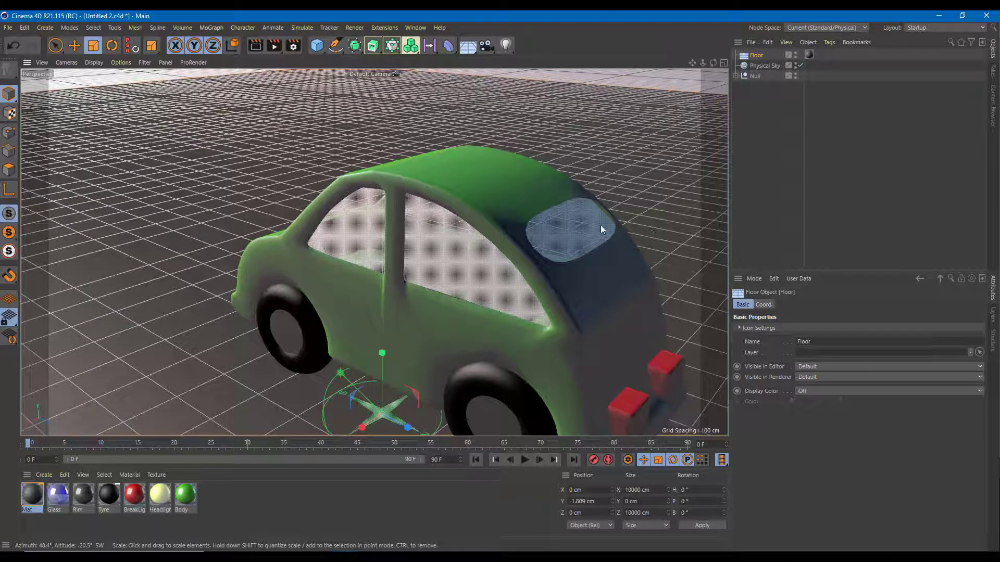
{"action": "left_click", "coordinate": [736, 76]}
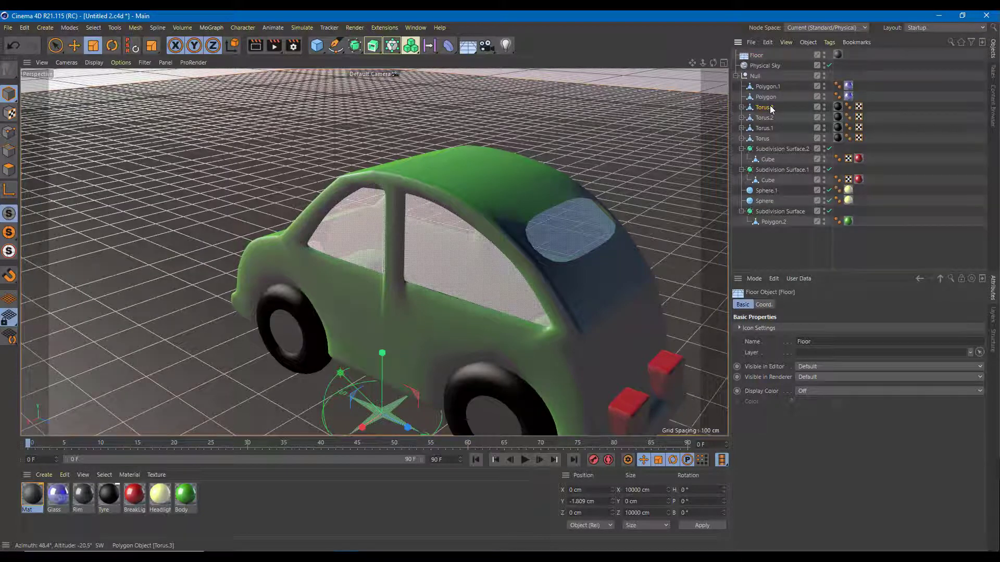
{"action": "left_click", "coordinate": [763, 138]}
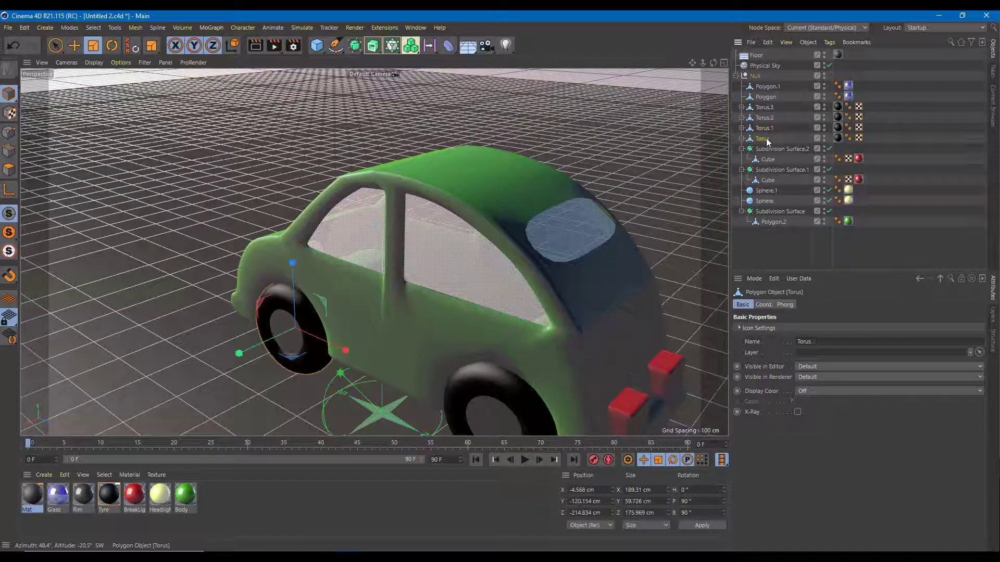
{"action": "middle_click_drag", "start_coordinate": [613, 177], "coordinate": [570, 143], "text": "alt"}
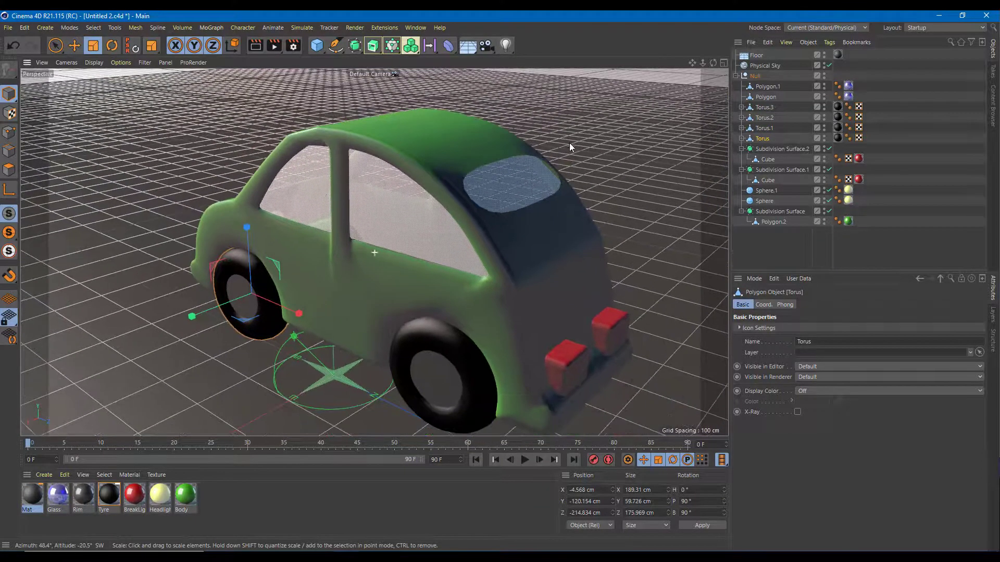
{"action": "left_click", "coordinate": [766, 117]}
{"action": "left_click", "coordinate": [769, 109]}
{"action": "left_click_drag", "start_coordinate": [509, 222], "coordinate": [364, 297], "text": "alt"}
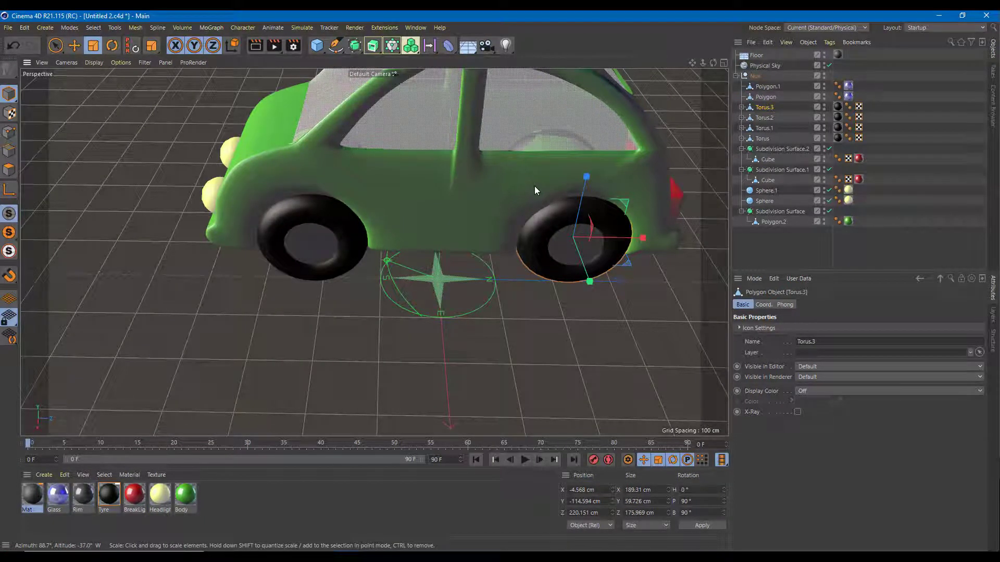
{"action": "left_click_drag", "start_coordinate": [491, 190], "coordinate": [452, 219], "text": "alt"}
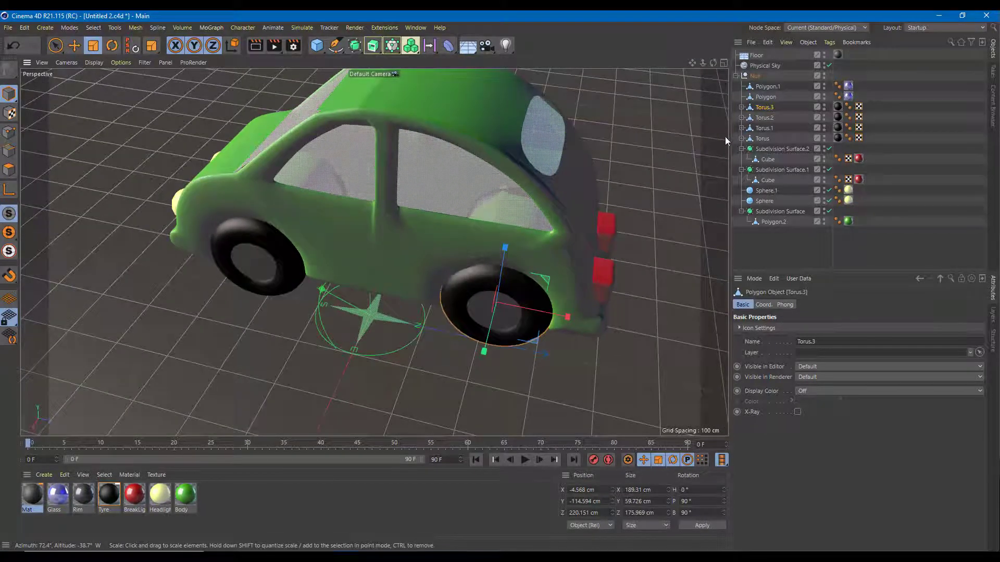
Step: Move the four Torus wheels together out of the car along their common axis to about X 654 cm
{"action": "left_click", "coordinate": [766, 138], "text": "shift"}
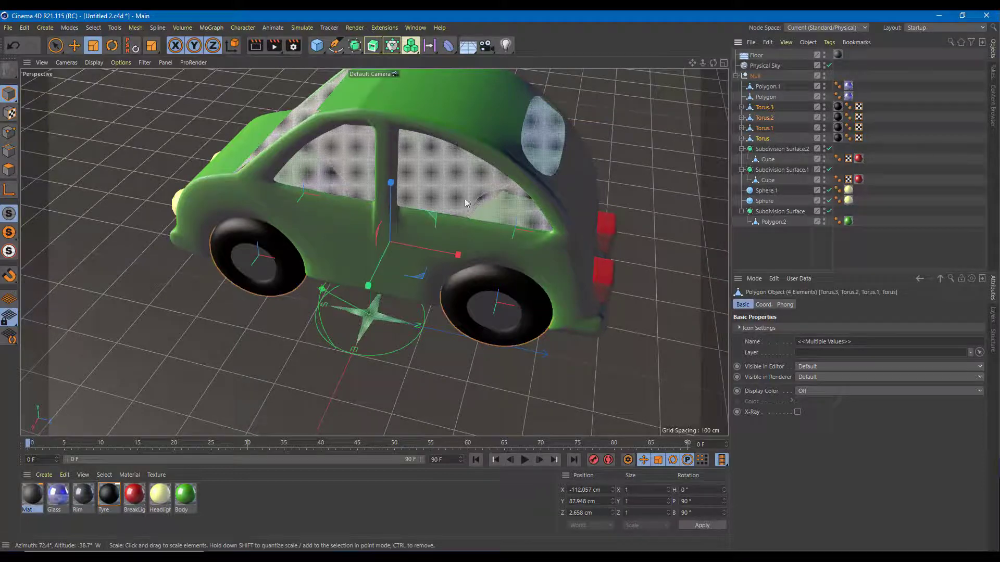
{"action": "left_click", "coordinate": [74, 46]}
{"action": "left_click_drag", "start_coordinate": [235, 168], "coordinate": [29, 371], "text": "alt"}
{"action": "left_click_drag", "start_coordinate": [547, 162], "coordinate": [333, 245], "text": "alt"}
{"action": "left_click_drag", "start_coordinate": [208, 303], "coordinate": [22, 324]}
{"action": "mouse_move", "coordinate": [430, 248]}
{"action": "left_mouse_down", "text": "alt"}
{"action": "mouse_move", "coordinate": [631, 156]}
{"action": "mouse_move", "coordinate": [420, 236]}
{"action": "mouse_move", "coordinate": [415, 250]}
{"action": "left_mouse_up", "text": "alt"}
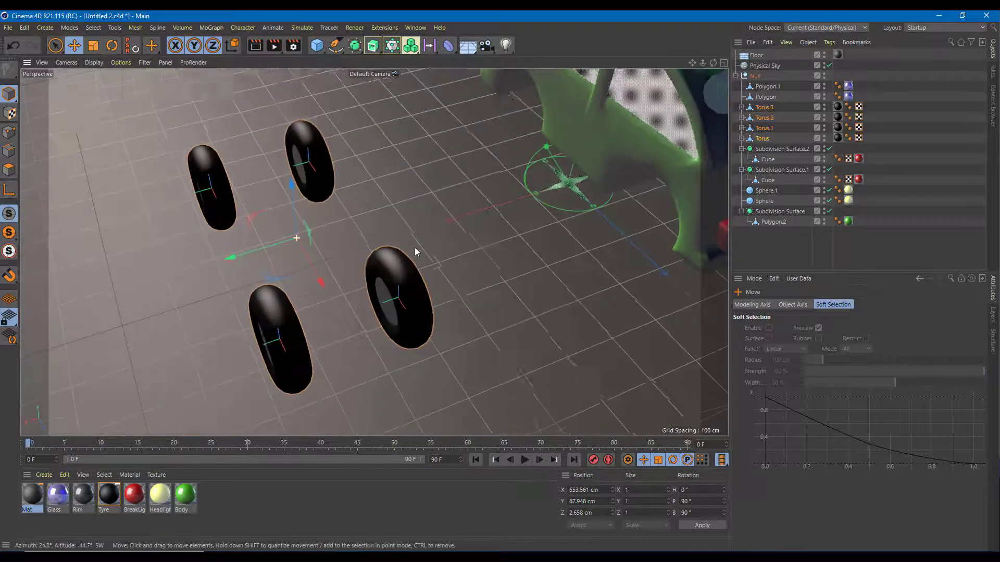
Step: Add a null object and place it inside the car's Null group directly above Torus.3
{"action": "left_click", "coordinate": [808, 247]}
{"action": "left_click", "coordinate": [764, 108]}
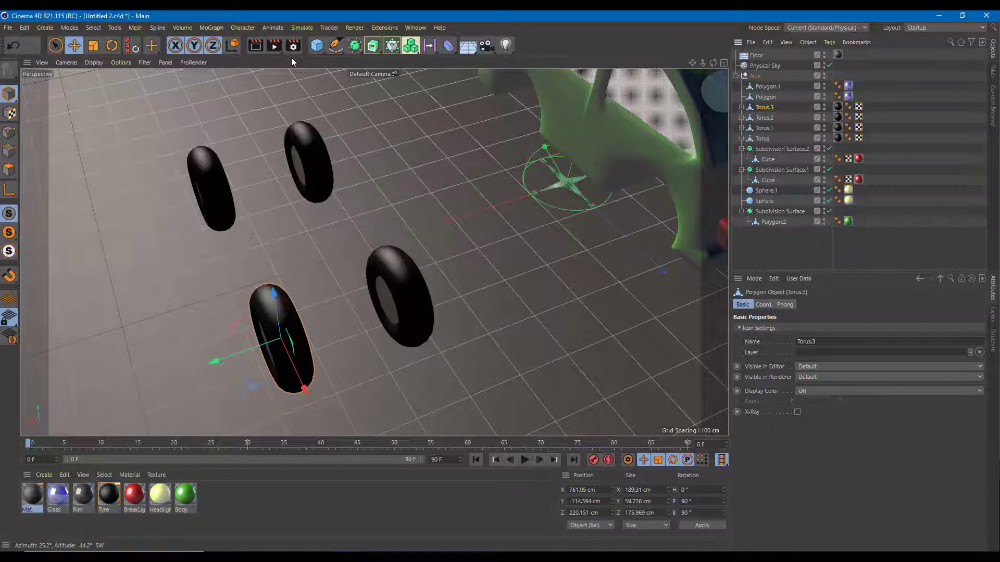
{"action": "left_click", "coordinate": [317, 51]}
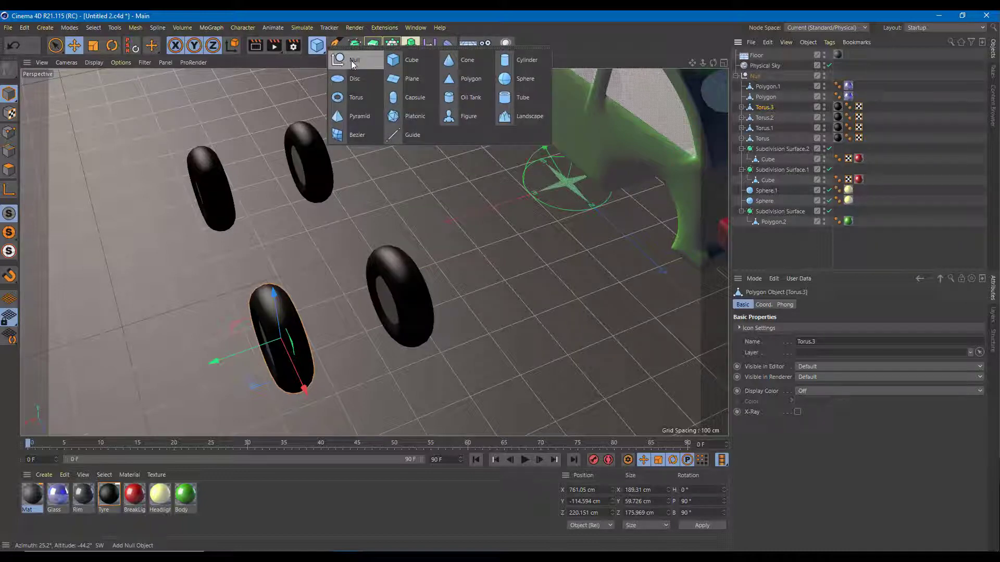
{"action": "left_click", "coordinate": [354, 61]}
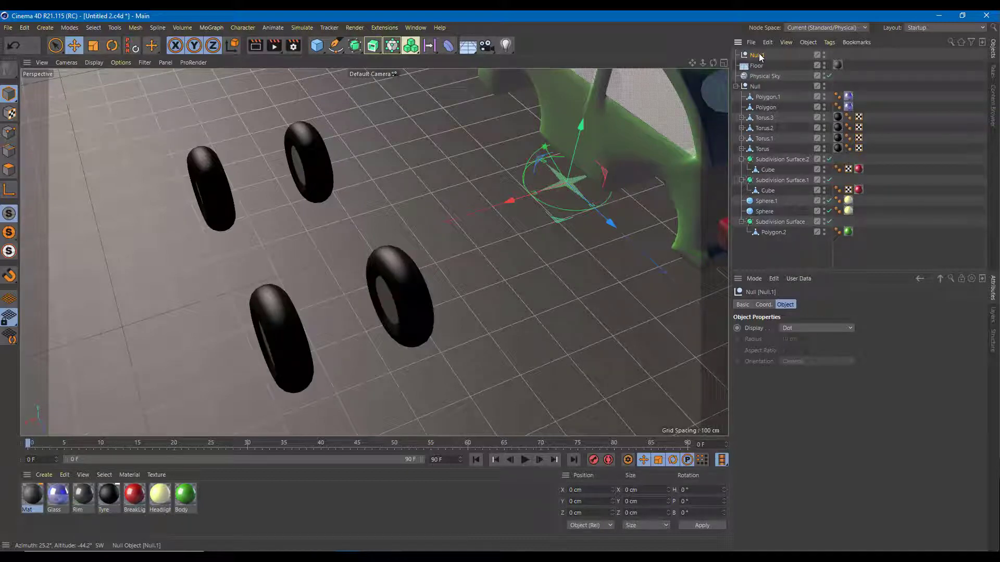
{"action": "left_click_drag", "start_coordinate": [759, 54], "coordinate": [766, 116]}
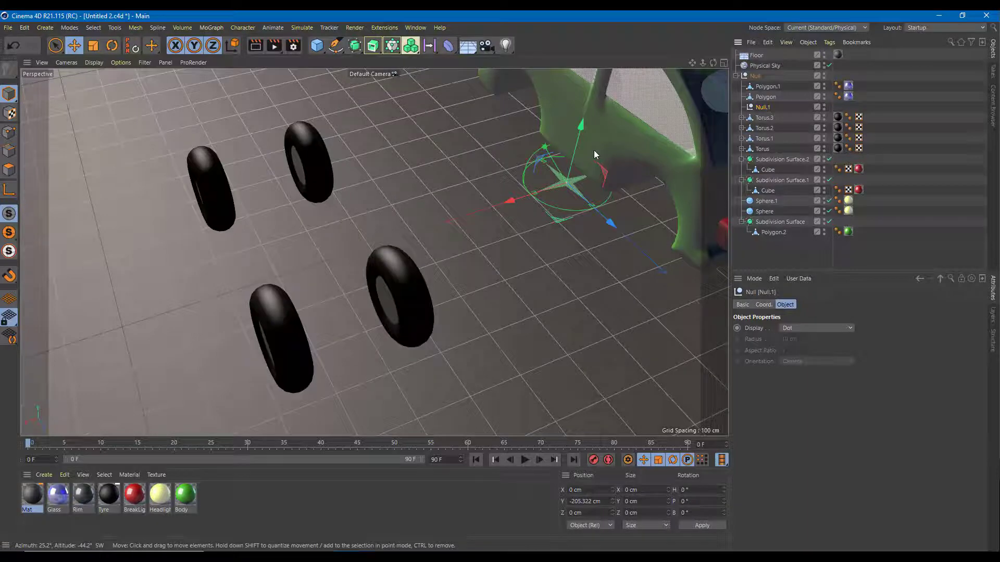
Step: Move Null.1 to the centre of the Torus.3 wheel, at about X 764.6, Y -115.5, Z 220.5 cm
{"action": "left_click", "coordinate": [771, 121]}
{"action": "left_click_drag", "start_coordinate": [485, 260], "coordinate": [163, 283], "text": "alt"}
{"action": "left_click", "coordinate": [767, 107]}
{"action": "left_click_drag", "start_coordinate": [310, 307], "coordinate": [351, 274], "text": "alt"}
{"action": "left_click_drag", "start_coordinate": [269, 282], "coordinate": [396, 235]}
{"action": "left_click_drag", "start_coordinate": [282, 219], "coordinate": [284, 180]}
{"action": "left_click_drag", "start_coordinate": [338, 246], "coordinate": [351, 244]}
{"action": "left_click_drag", "start_coordinate": [429, 221], "coordinate": [248, 288], "text": "alt"}
{"action": "left_click_drag", "start_coordinate": [246, 247], "coordinate": [385, 208]}
{"action": "left_click", "coordinate": [769, 118]}
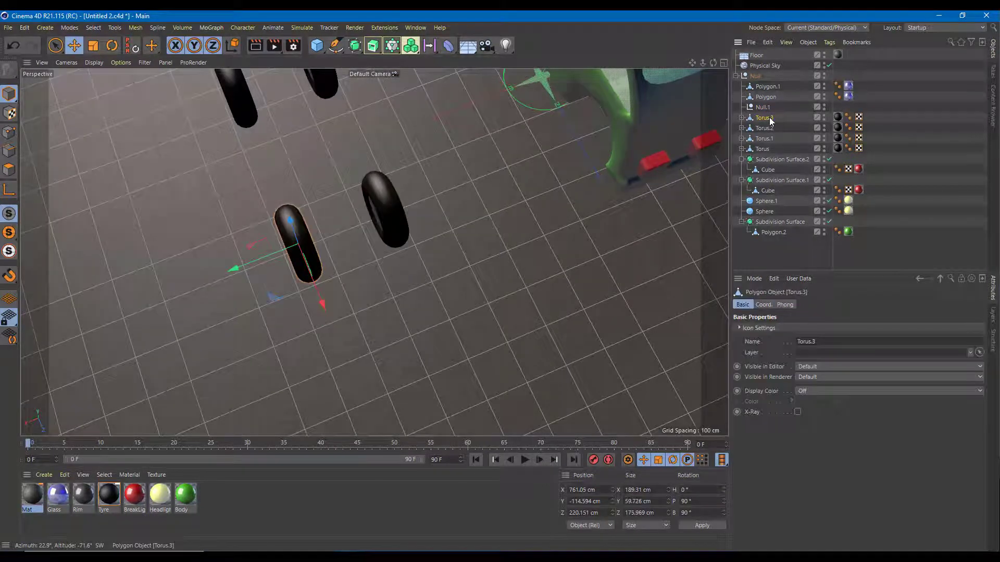
{"action": "left_click", "coordinate": [767, 107]}
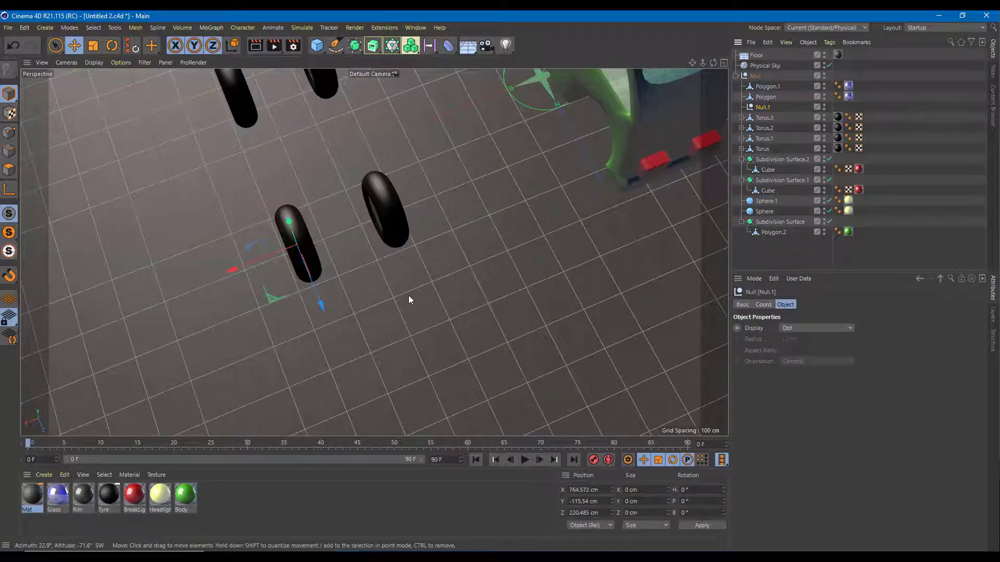
Step: Duplicate Null.1 along the Z axis to the centre of the Torus wheel, at about Z -217.4 cm
{"action": "middle_click_drag", "start_coordinate": [416, 245], "coordinate": [471, 332], "text": "alt"}
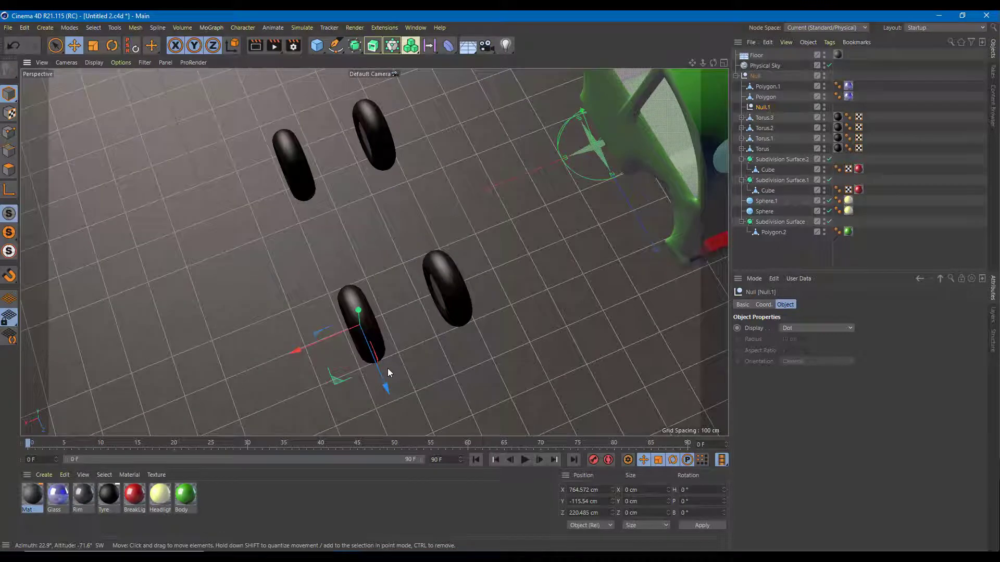
{"action": "left_click_drag", "start_coordinate": [380, 373], "coordinate": [405, 187]}
{"action": "left_click_drag", "start_coordinate": [599, 242], "coordinate": [508, 273], "text": "alt"}
{"action": "left_click", "coordinate": [764, 107]}
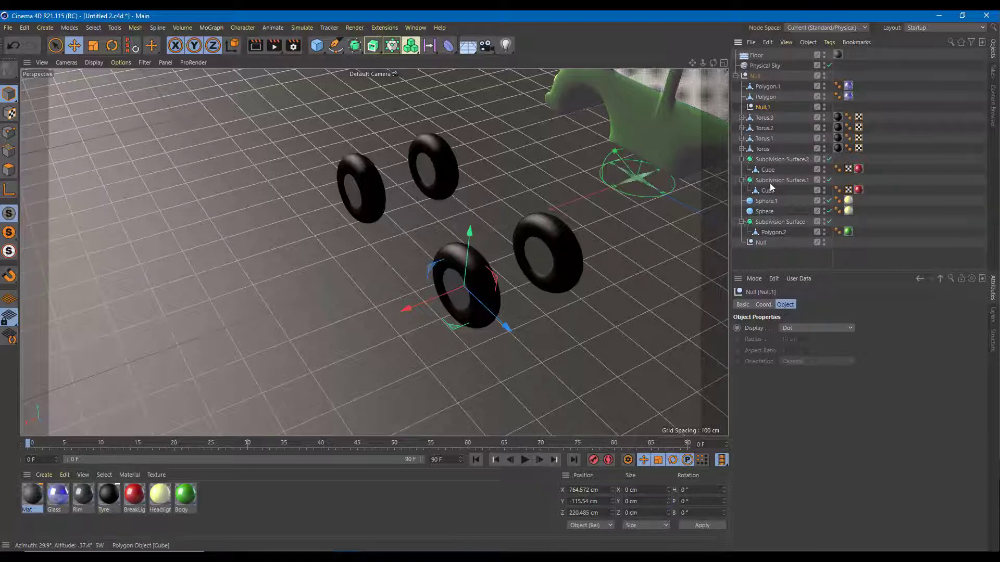
Step: Reorder the duplicated null at the end of the car group so it sits between Torus.2 and Torus.1
{"action": "left_click", "coordinate": [769, 140]}
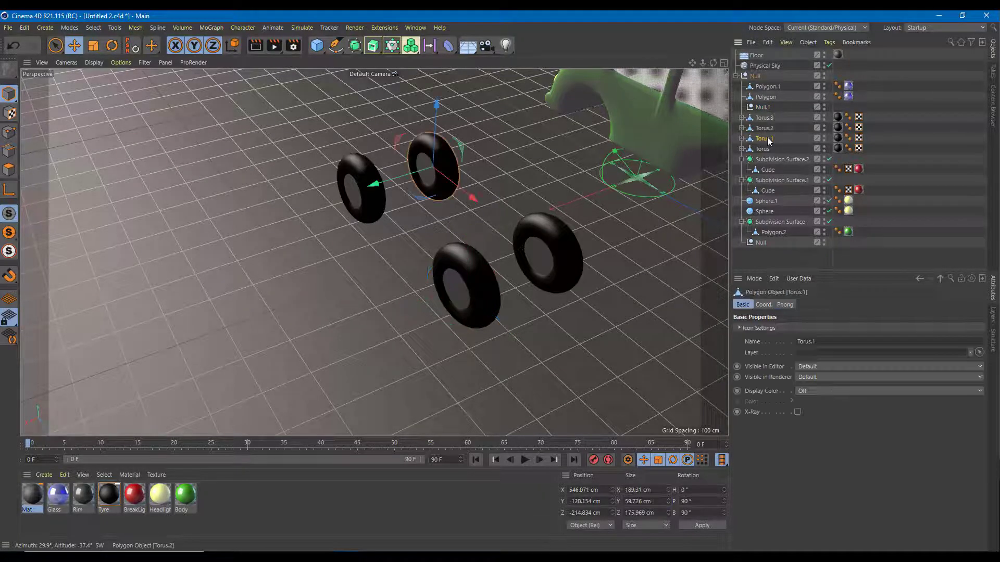
{"action": "left_click", "coordinate": [761, 105]}
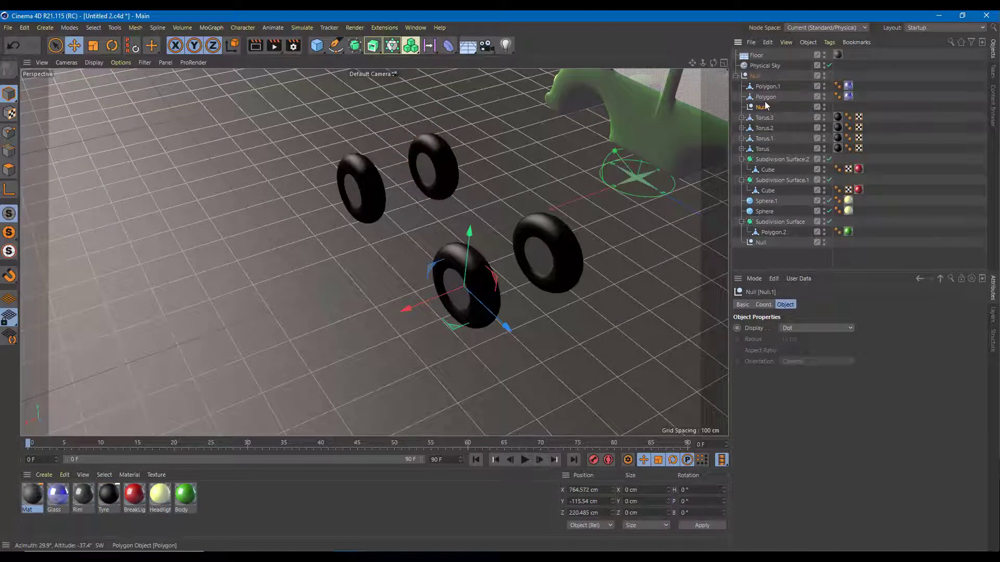
{"action": "left_click", "coordinate": [756, 76]}
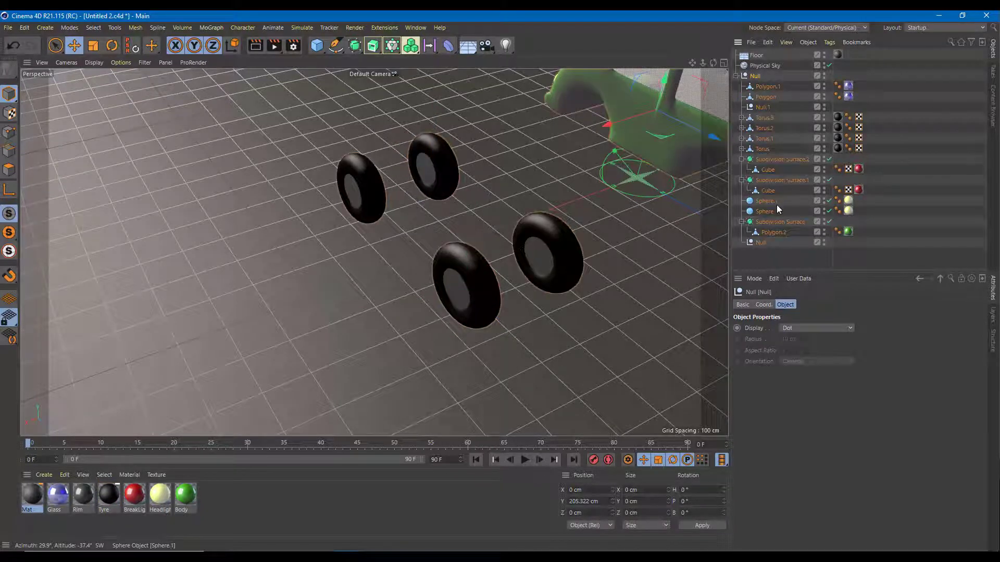
{"action": "left_click", "coordinate": [761, 243]}
{"action": "left_click_drag", "start_coordinate": [763, 246], "coordinate": [764, 129]}
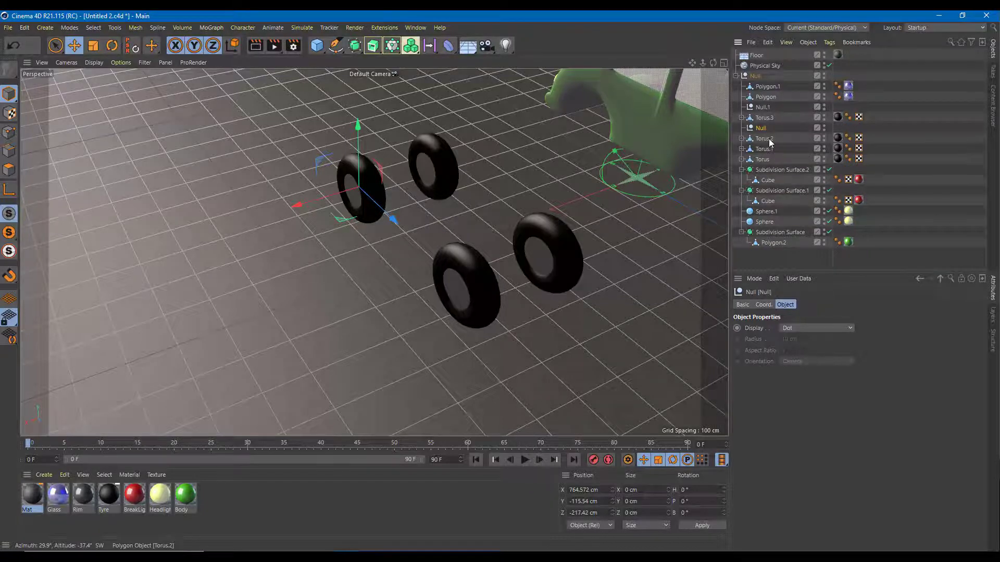
{"action": "left_click", "coordinate": [764, 139]}
{"action": "left_click", "coordinate": [763, 150]}
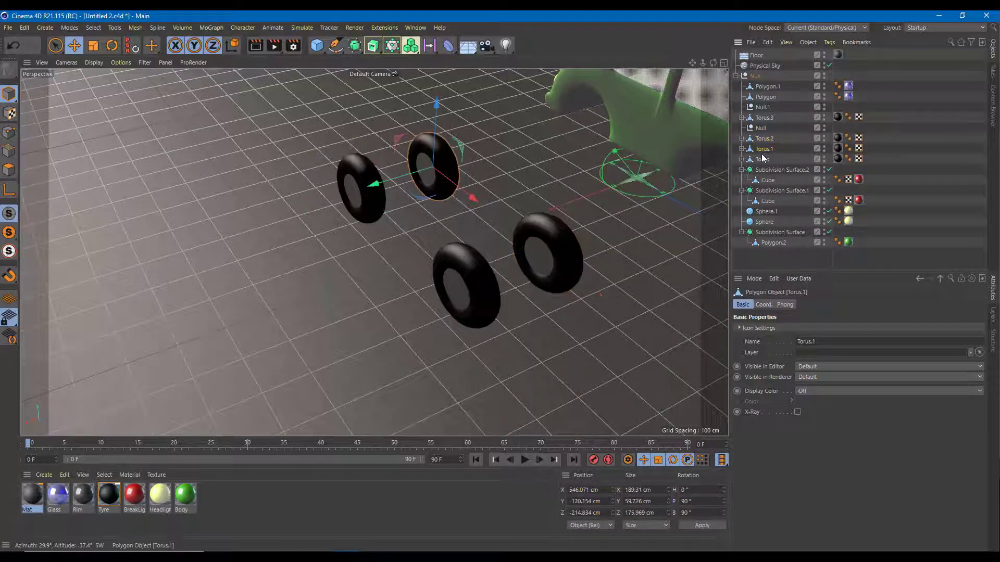
{"action": "left_click_drag", "start_coordinate": [763, 151], "coordinate": [761, 139]}
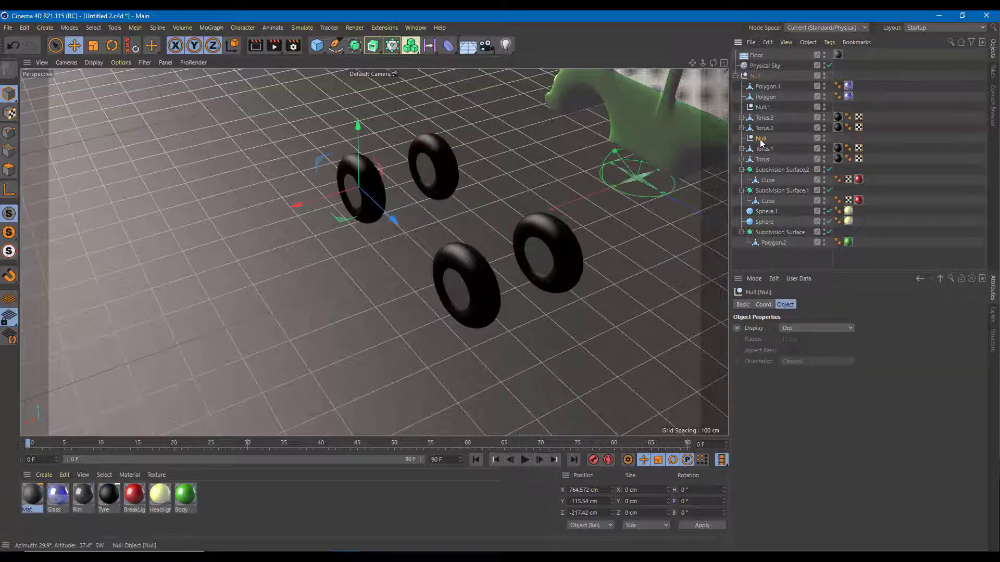
Step: Duplicate both wheel nulls along the X axis onto the two wheels nearer the car, at about X 546.6 cm
{"action": "left_click_drag", "start_coordinate": [573, 161], "coordinate": [562, 179], "text": "alt"}
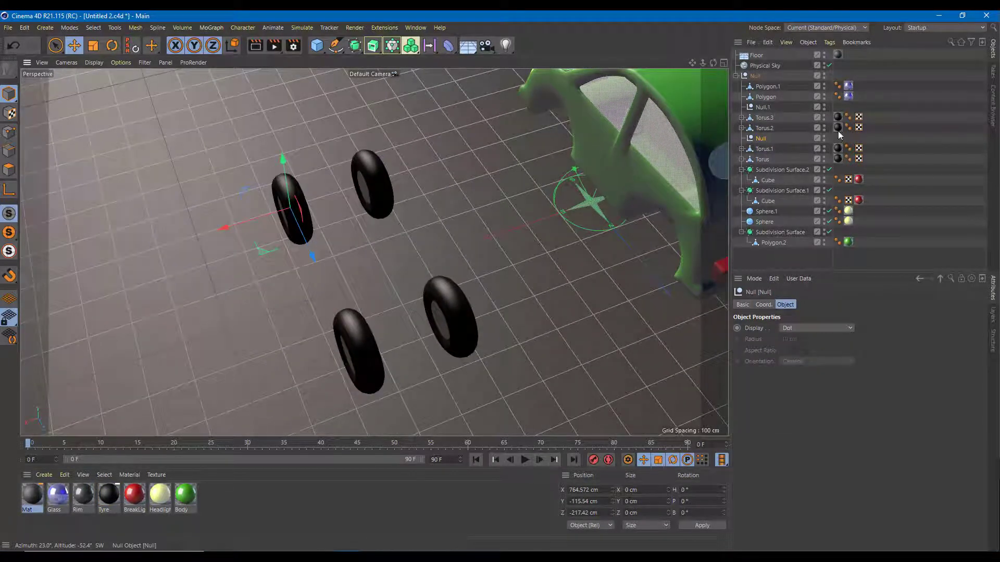
{"action": "left_click", "coordinate": [763, 108], "text": "ctrl"}
{"action": "left_click_drag", "start_coordinate": [259, 292], "coordinate": [348, 277], "text": "ctrl"}
{"action": "left_click_drag", "start_coordinate": [525, 269], "coordinate": [511, 333], "text": "alt"}
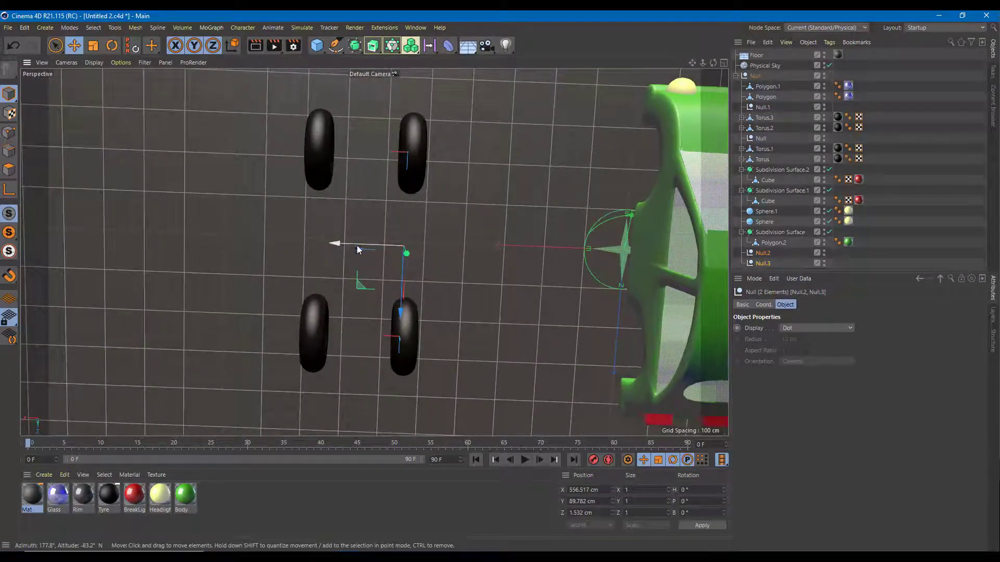
{"action": "left_click_drag", "start_coordinate": [343, 245], "coordinate": [347, 245]}
{"action": "left_click_drag", "start_coordinate": [396, 265], "coordinate": [444, 237], "text": "alt"}
Step: Reorder Null.2 in the car group so it sits directly above its matching wheel, Torus.2
{"action": "left_click", "coordinate": [763, 255]}
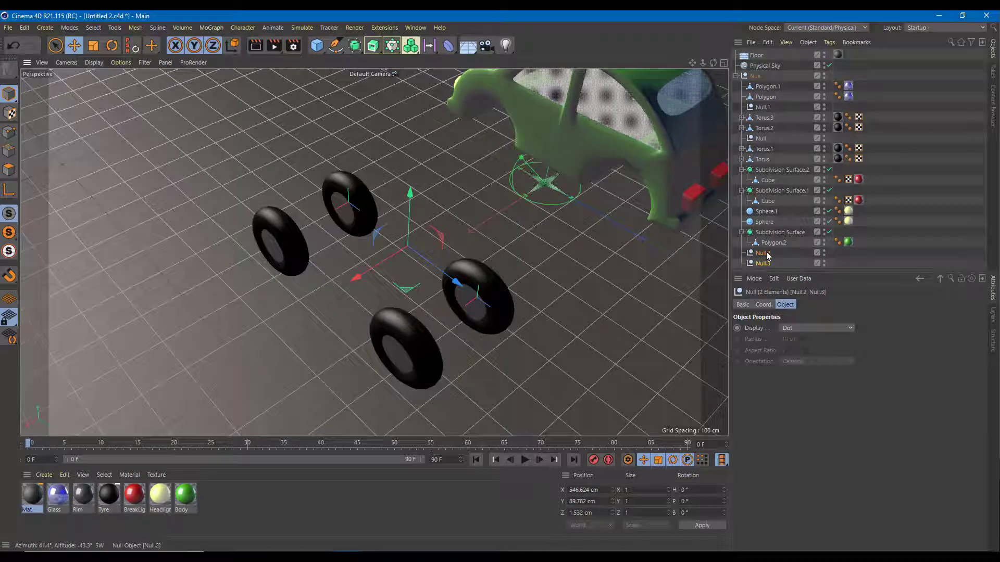
{"action": "left_click", "coordinate": [765, 119]}
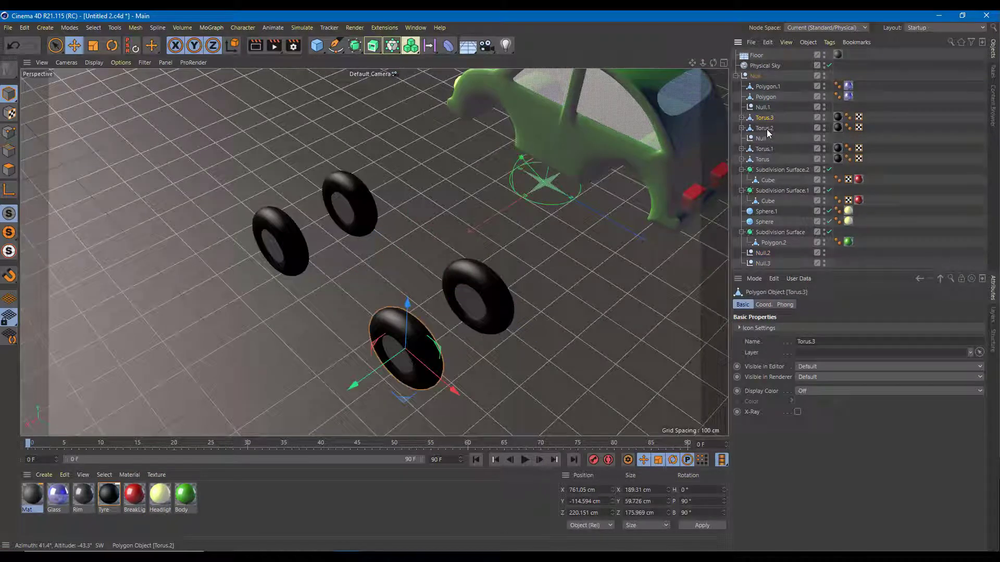
{"action": "left_click", "coordinate": [766, 128]}
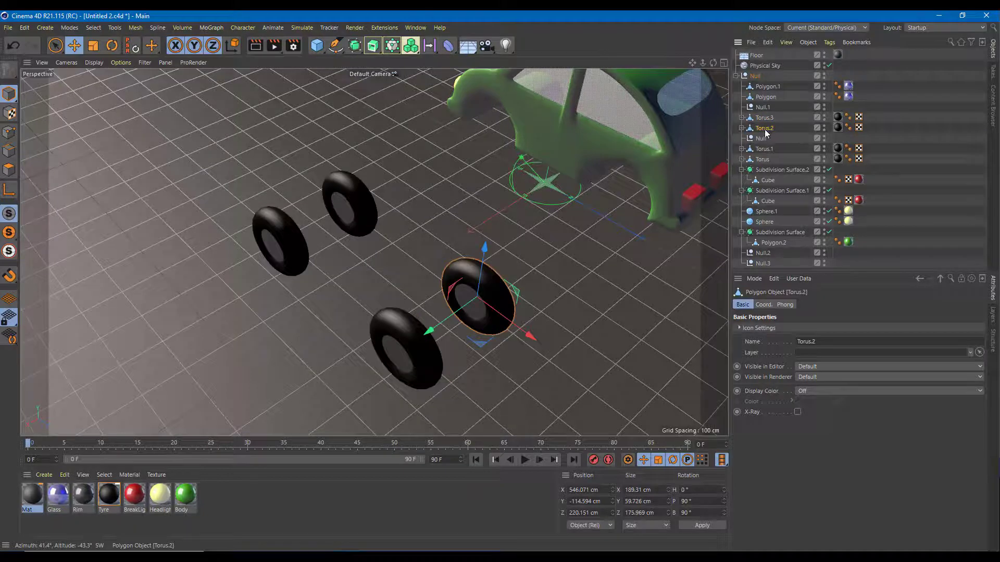
{"action": "left_click", "coordinate": [764, 264]}
{"action": "left_click", "coordinate": [765, 255]}
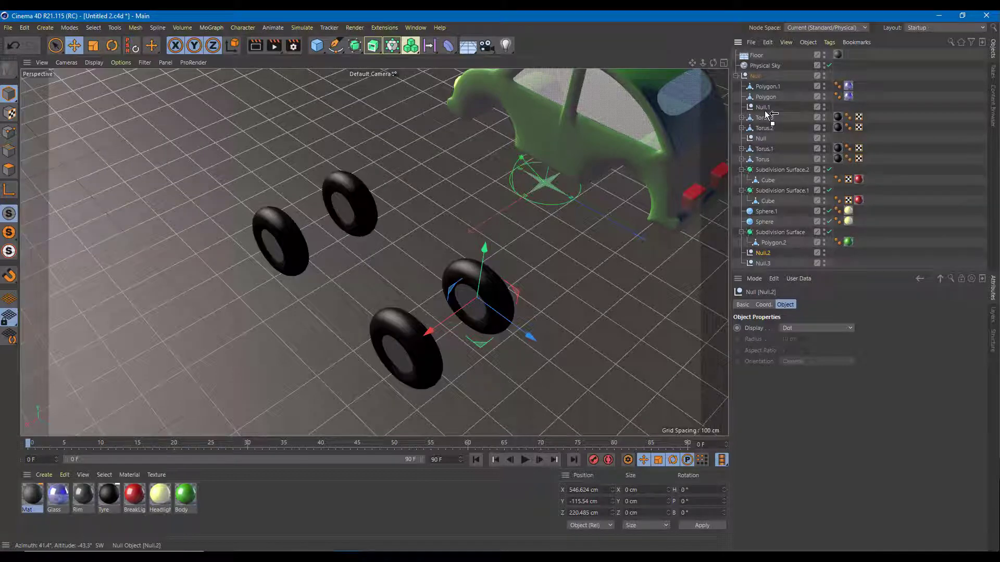
{"action": "left_click_drag", "start_coordinate": [765, 125], "coordinate": [766, 126]}
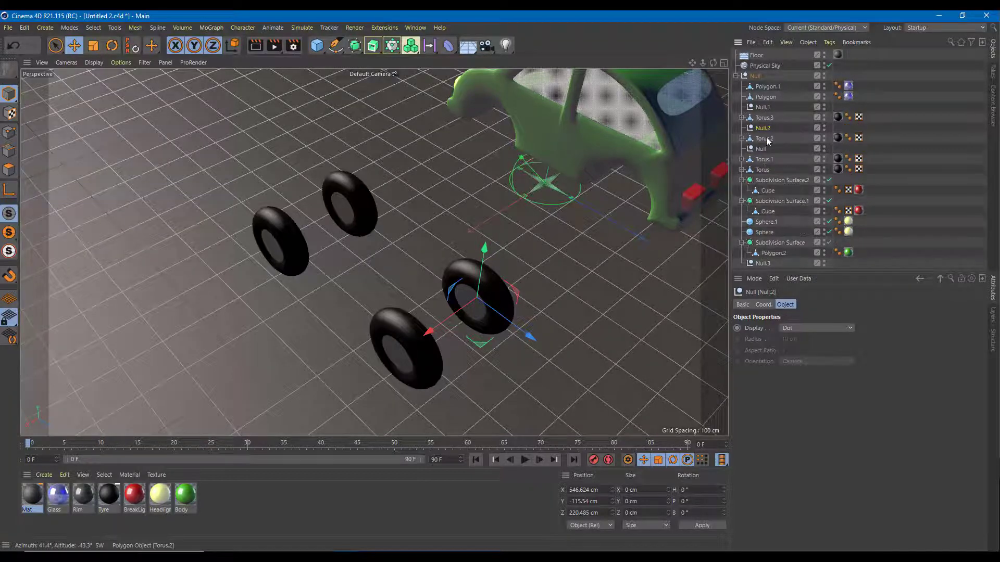
Step: Reorder the remaining wheel nulls so the child Null sits directly above Torus and Null.3 directly above Torus.1
{"action": "left_click", "coordinate": [766, 138]}
{"action": "left_click", "coordinate": [764, 129]}
{"action": "left_click", "coordinate": [764, 160]}
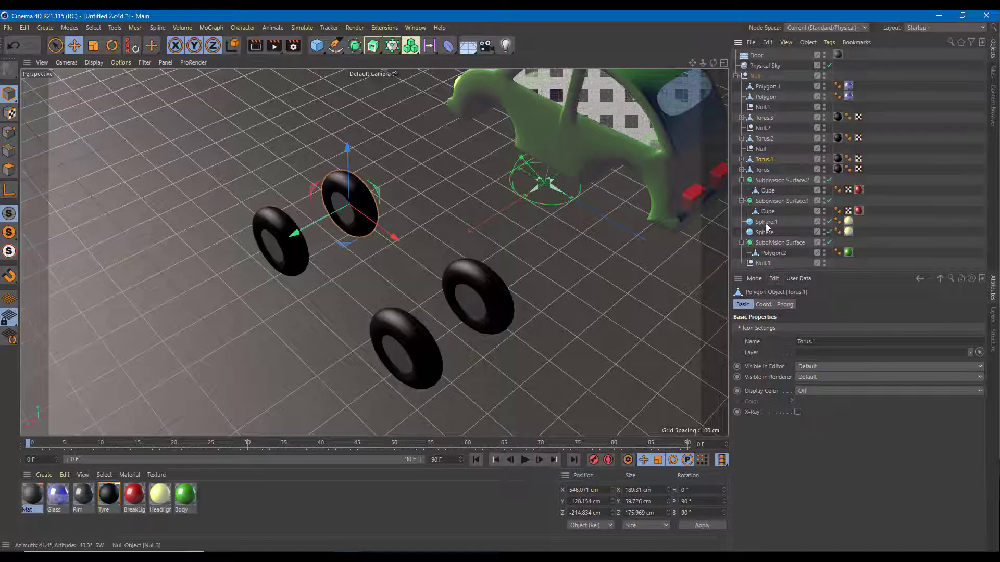
{"action": "left_click", "coordinate": [761, 148]}
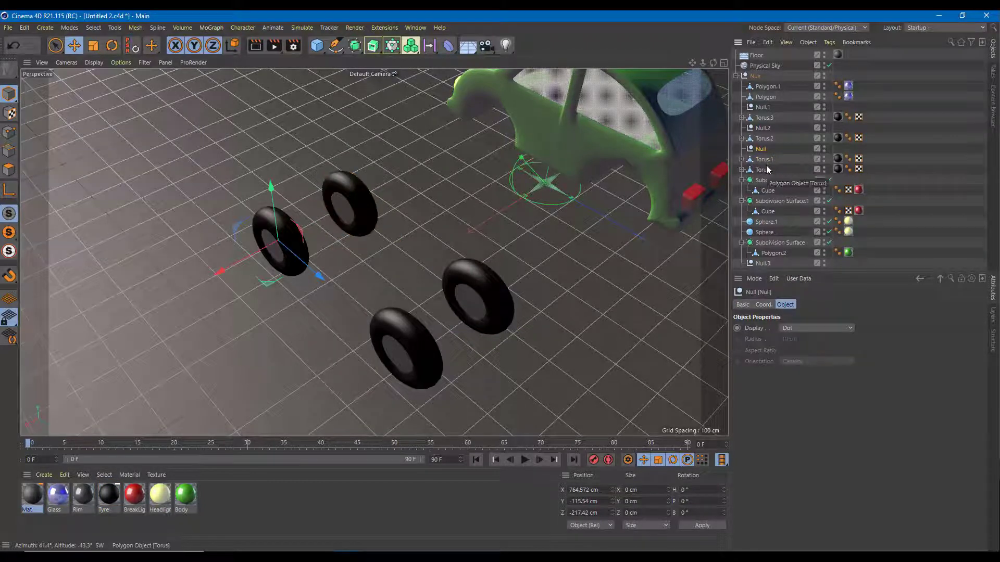
{"action": "left_click", "coordinate": [763, 171]}
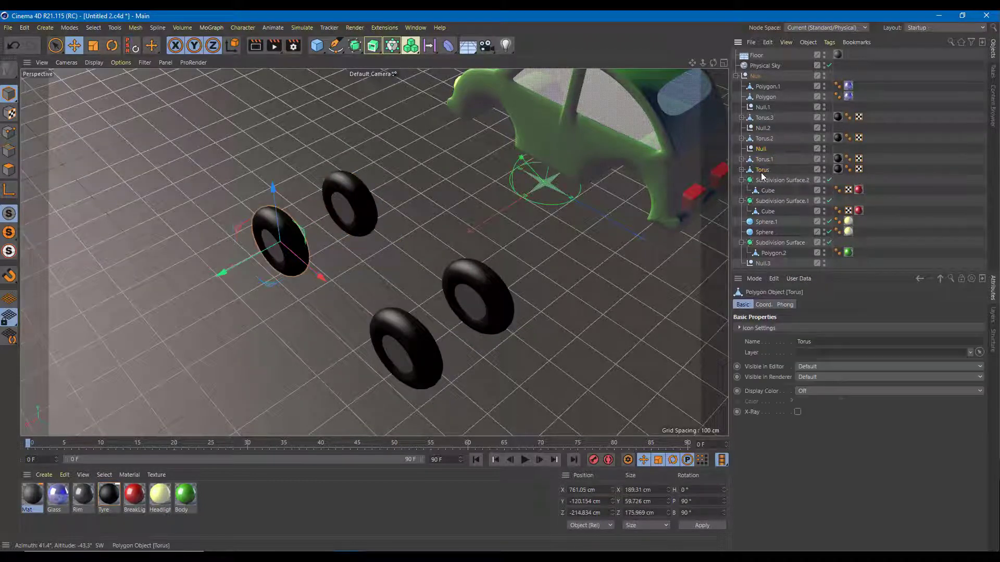
{"action": "left_click_drag", "start_coordinate": [763, 165], "coordinate": [764, 164]}
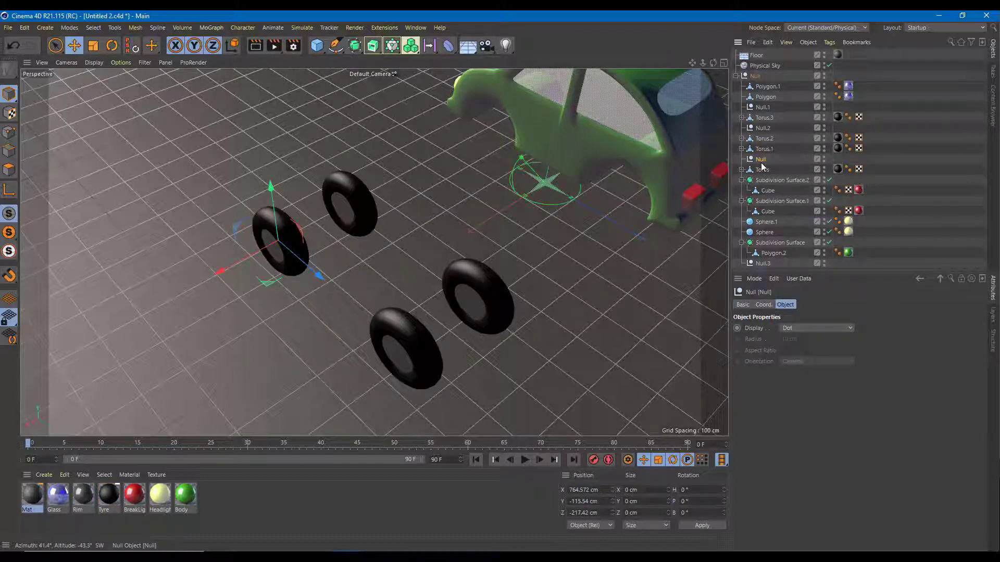
{"action": "left_click_drag", "start_coordinate": [765, 269], "coordinate": [761, 146]}
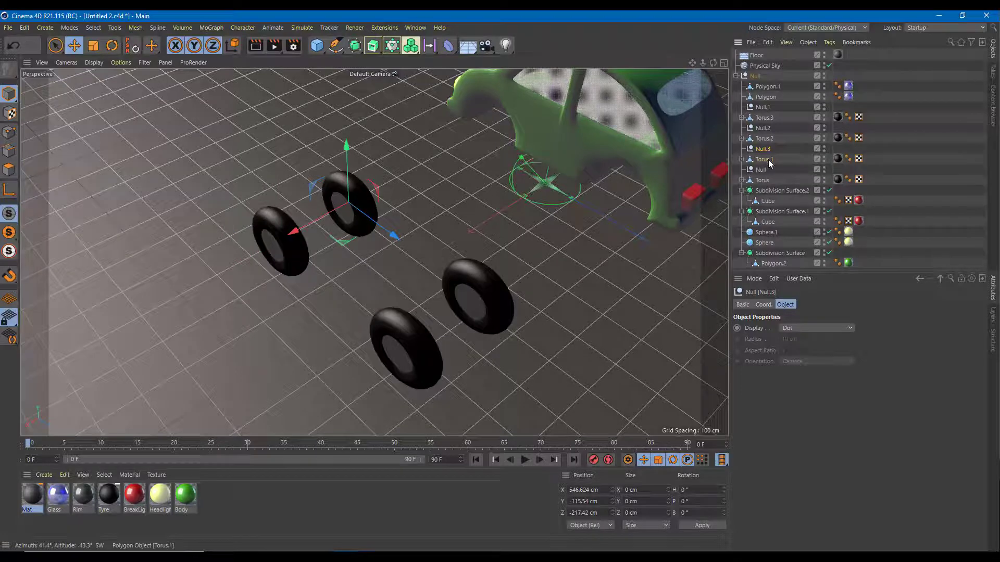
Step: Nest each wheel torus under its matching null: Torus.3 in Null.1, Torus.2 in Null.2, Torus.1 in Null.3, Torus in Null
{"action": "left_click", "coordinate": [768, 159]}
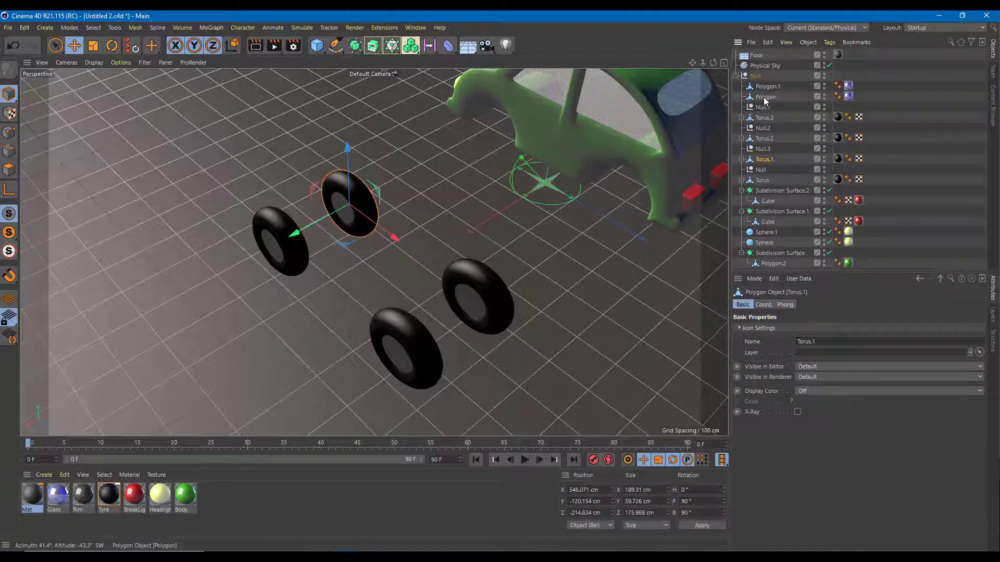
{"action": "left_click", "coordinate": [765, 107]}
{"action": "left_click", "coordinate": [766, 117]}
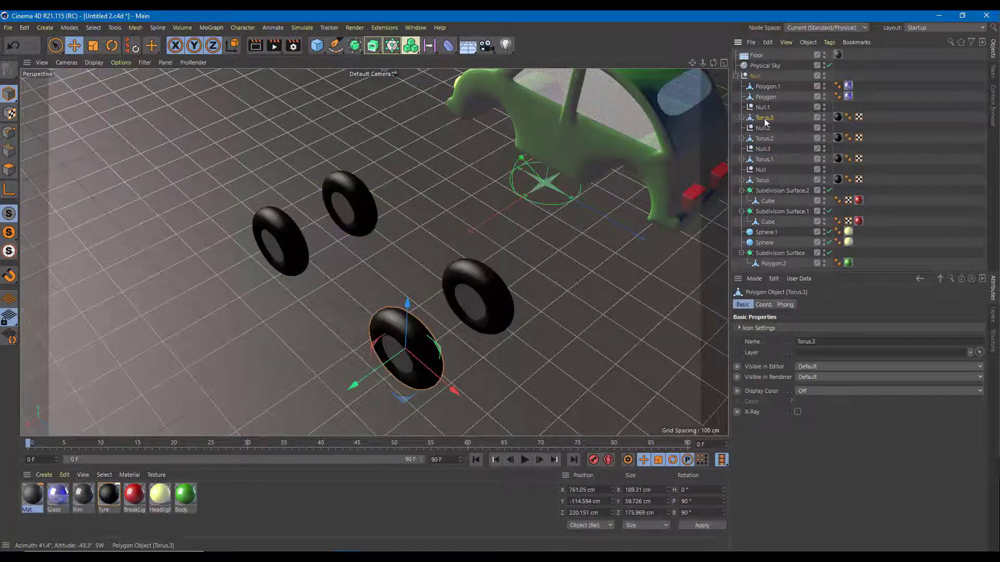
{"action": "left_click_drag", "start_coordinate": [764, 108], "coordinate": [765, 171]}
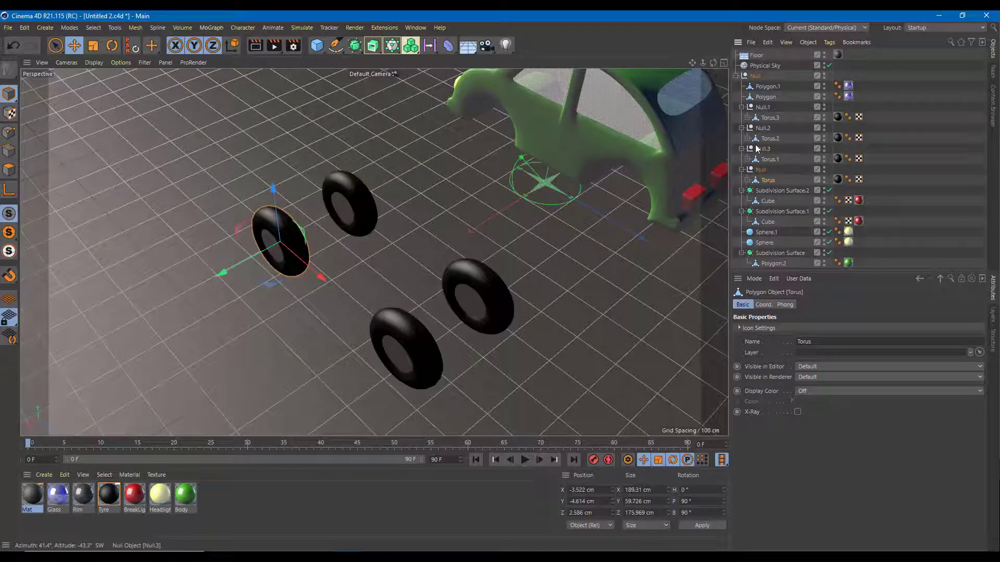
Step: Inspect the wheel nulls and their nested tori one after another to verify which wheel each pair belongs to
{"action": "left_click", "coordinate": [763, 128]}
{"action": "left_click", "coordinate": [762, 107]}
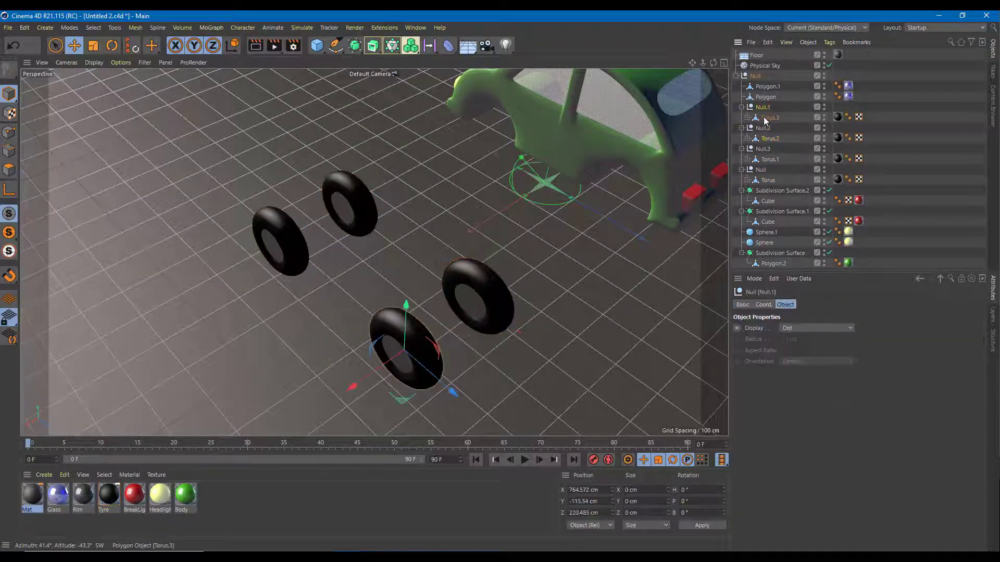
{"action": "left_click", "coordinate": [770, 118]}
{"action": "left_click", "coordinate": [775, 139]}
{"action": "left_click", "coordinate": [769, 118]}
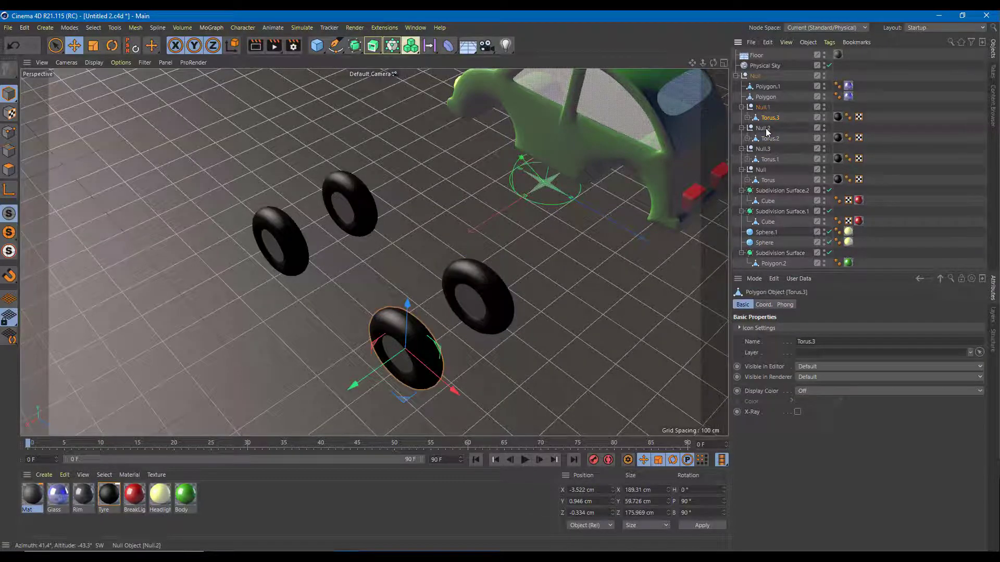
{"action": "left_click", "coordinate": [770, 138]}
{"action": "left_click", "coordinate": [765, 149]}
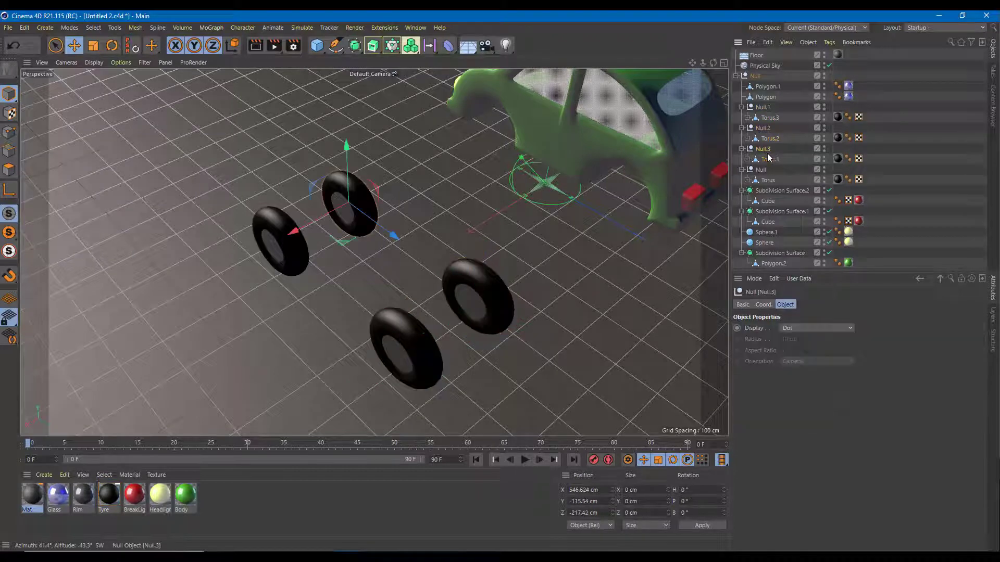
{"action": "left_click", "coordinate": [762, 170]}
{"action": "left_click", "coordinate": [768, 180]}
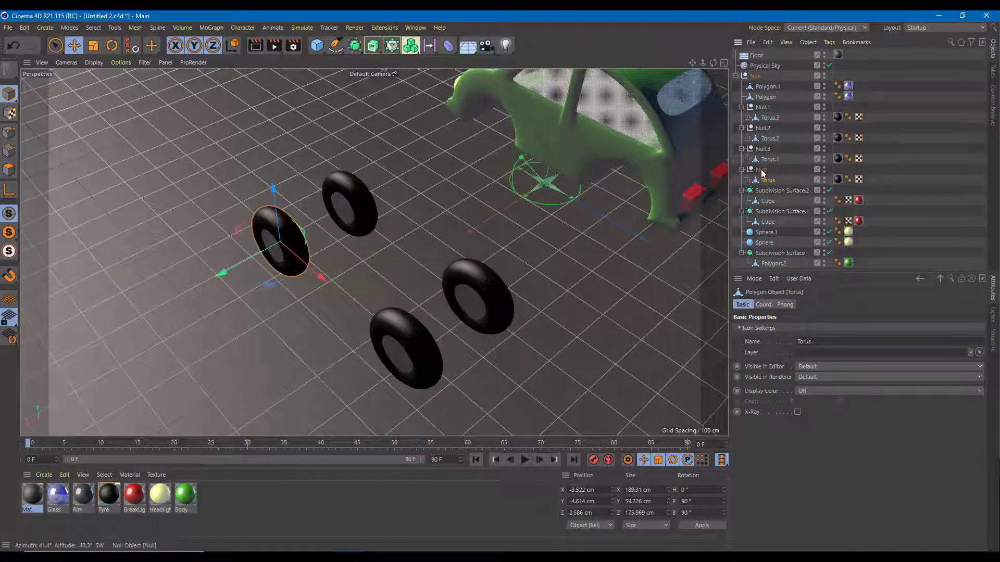
Step: Rename the null holding Torus as FTyreL and the null holding Torus.1 as FTyreR
{"action": "left_click_drag", "start_coordinate": [604, 193], "coordinate": [552, 203], "text": "alt"}
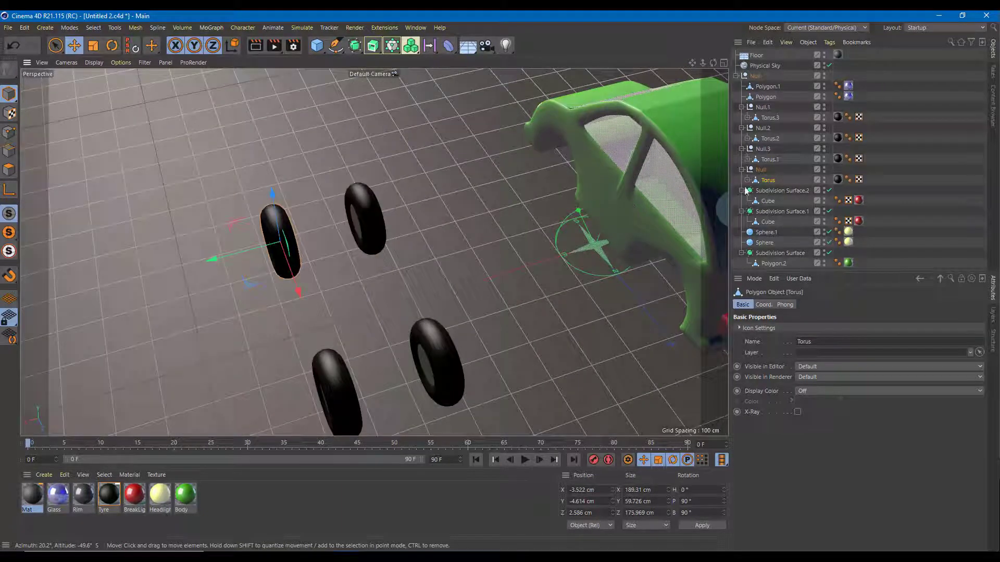
{"action": "double_click", "coordinate": [763, 171]}
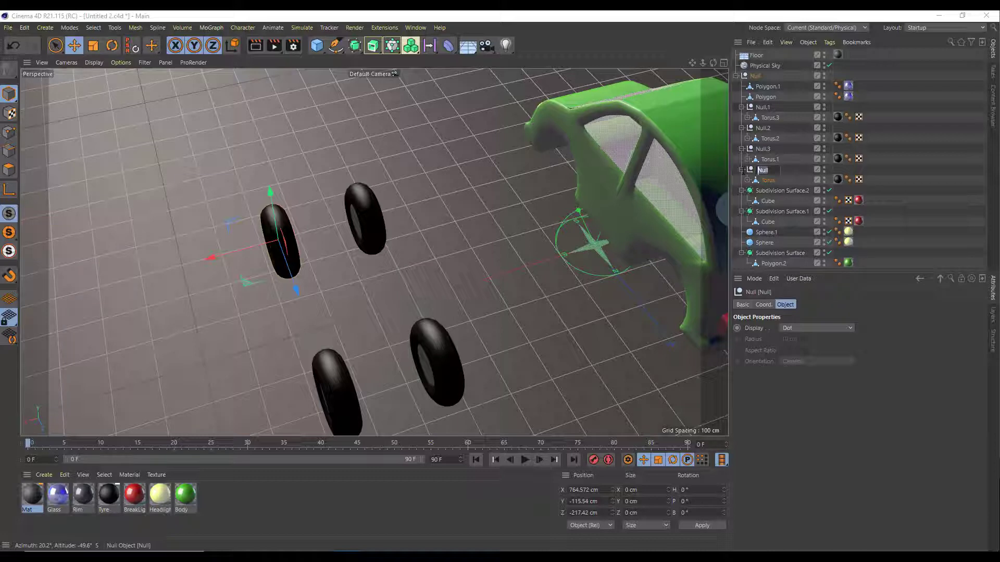
{"action": "type", "text": "FTyreL"}
{"action": "key", "text": "Return"}
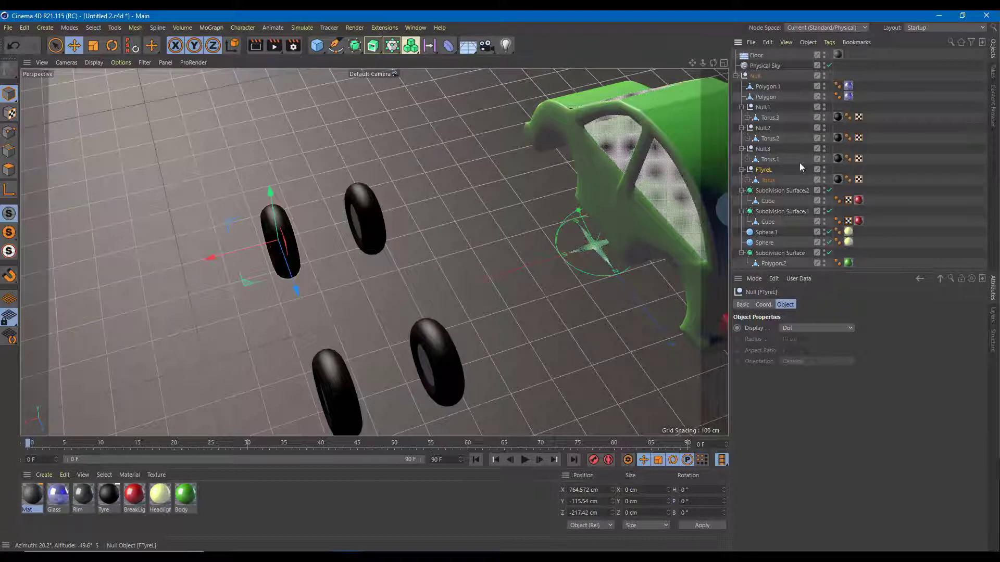
{"action": "left_click", "coordinate": [762, 150]}
{"action": "double_click", "coordinate": [766, 151]}
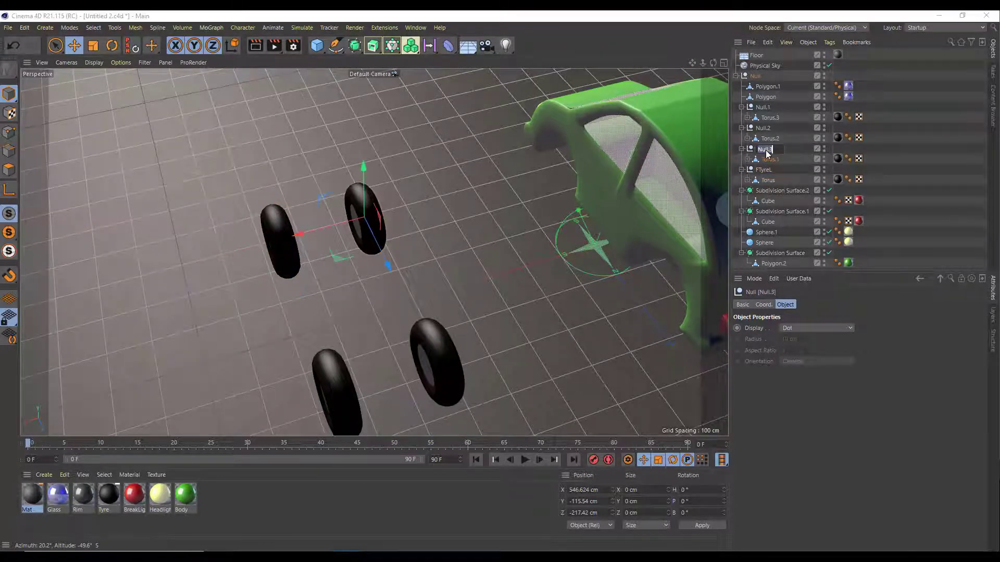
{"action": "type", "text": "FTyreR"}
{"action": "key", "text": "Return"}
Step: Rename the null holding Torus.2 as BTyreR and the null holding Torus.3 as BTyreL
{"action": "left_click", "coordinate": [768, 130]}
{"action": "double_click", "coordinate": [768, 130]}
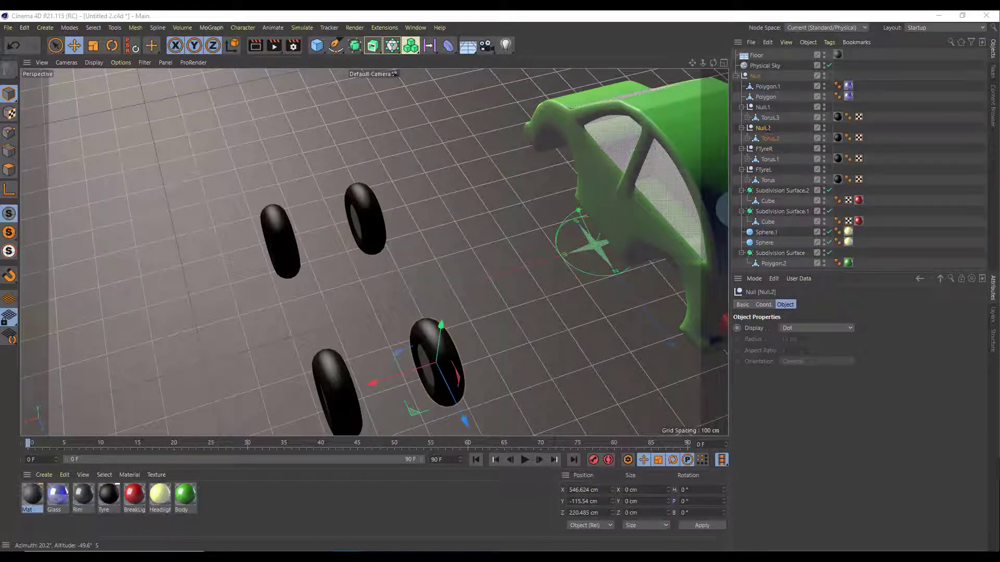
{"action": "type", "text": "BTyreR"}
{"action": "key", "text": "Return"}
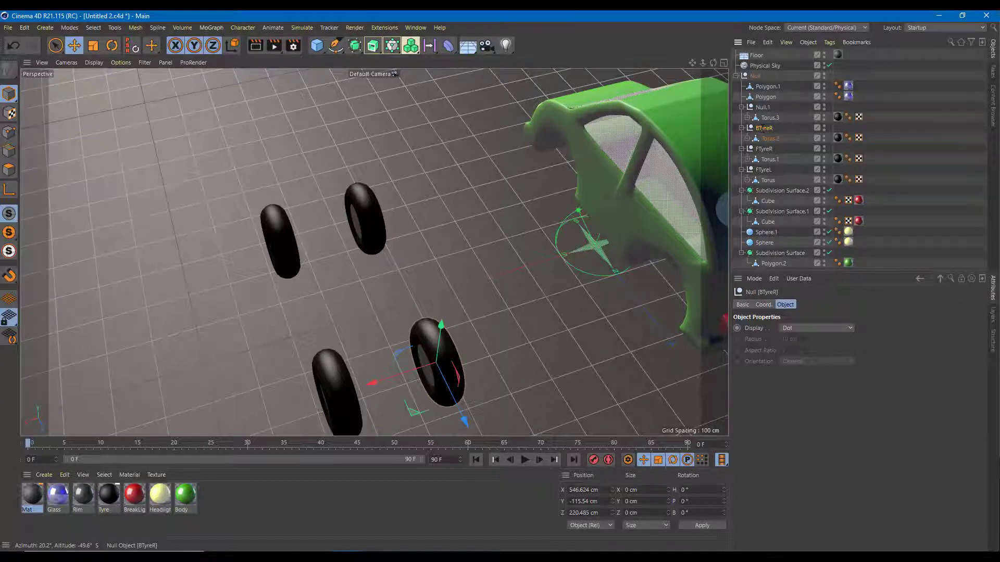
{"action": "double_click", "coordinate": [764, 107]}
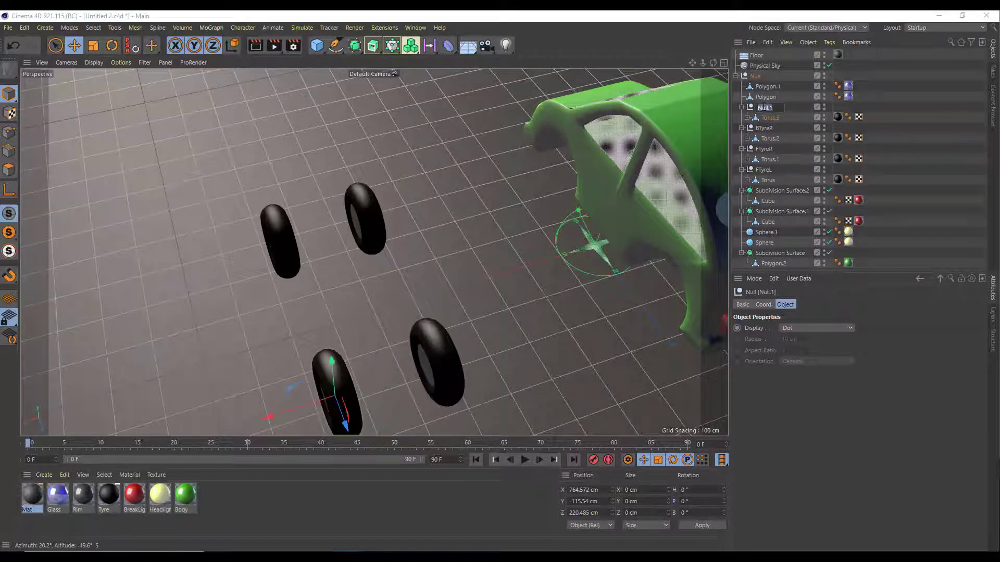
{"action": "type", "text": "BTyreL"}
{"action": "key", "text": "Return"}
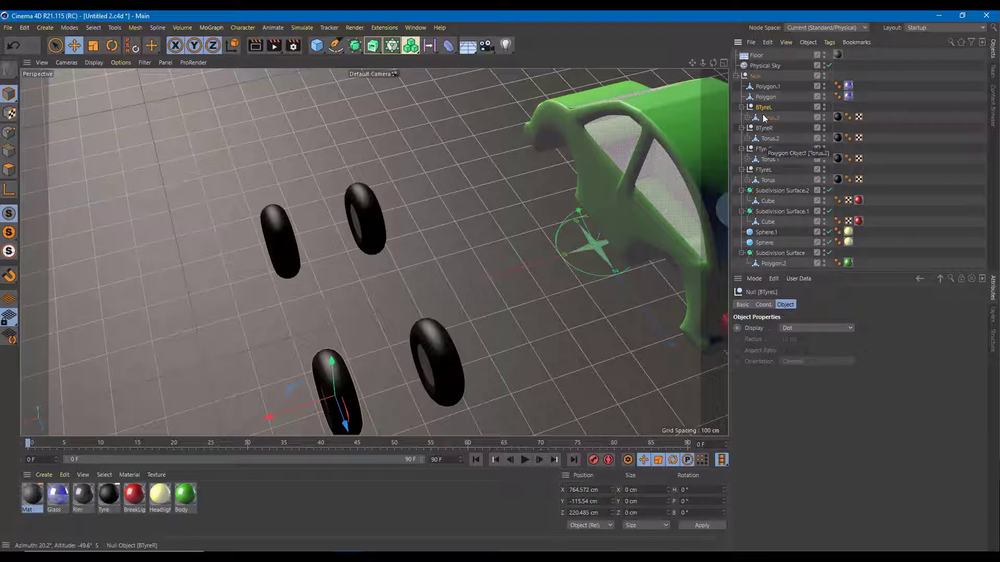
Step: Collapse the BTyreL, BTyreR and FTyreR hierarchies in the object list
{"action": "left_click_drag", "start_coordinate": [520, 258], "coordinate": [550, 236], "text": "alt"}
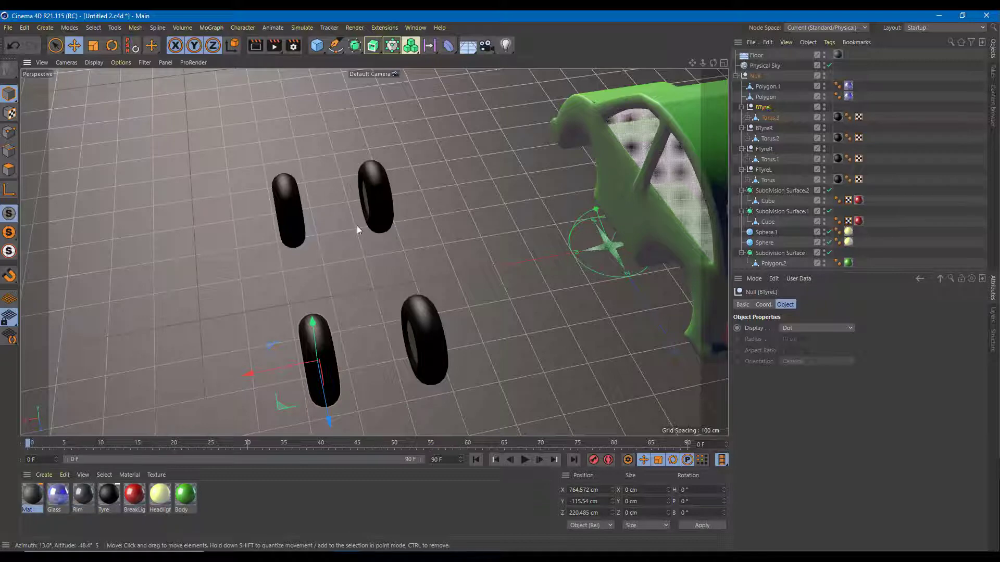
{"action": "left_click", "coordinate": [741, 107]}
{"action": "left_click", "coordinate": [740, 117]}
{"action": "left_click", "coordinate": [741, 127]}
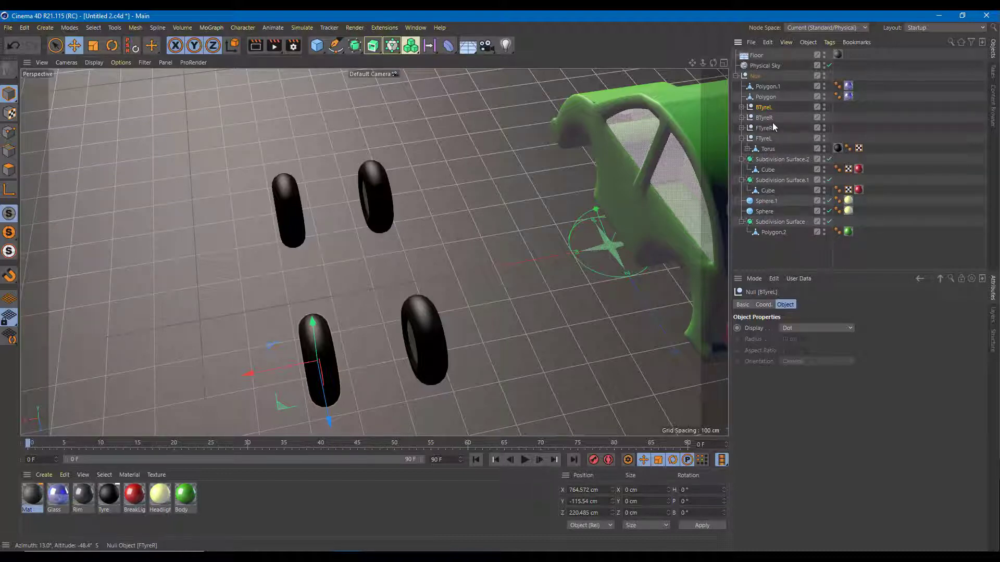
Step: Add a user data entry named Turn to the car's parent null
{"action": "left_click", "coordinate": [756, 78]}
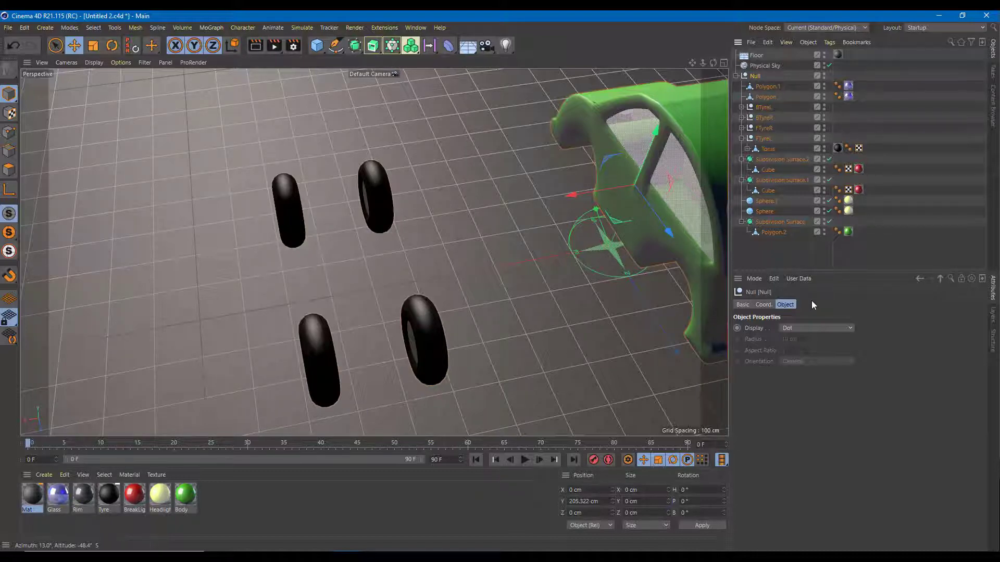
{"action": "left_click", "coordinate": [802, 280]}
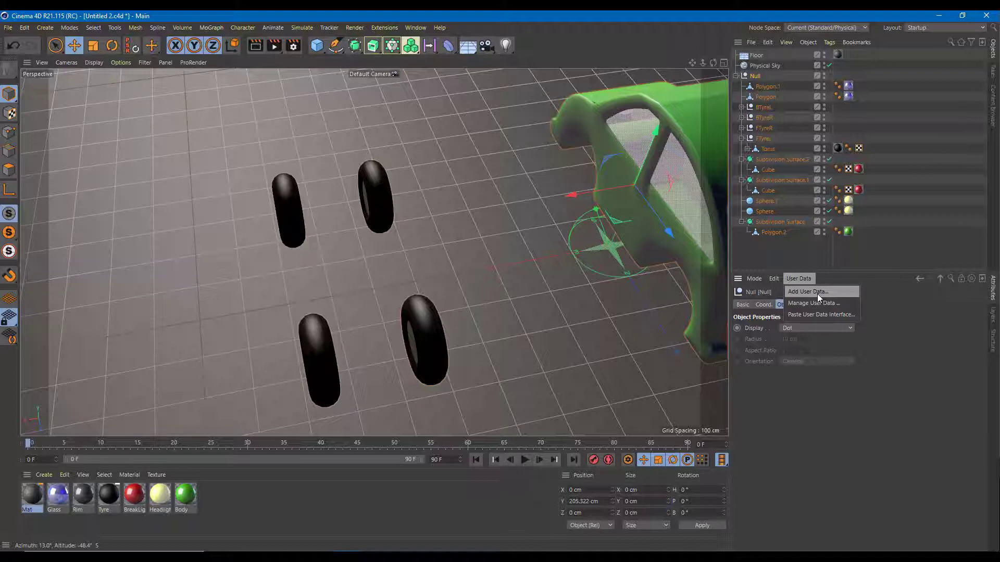
{"action": "left_click", "coordinate": [817, 294]}
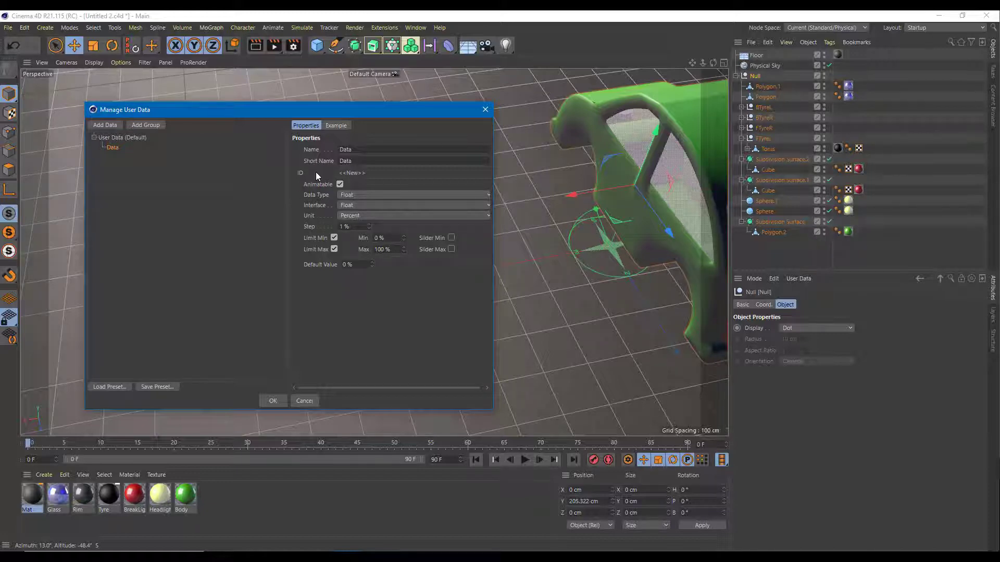
{"action": "key", "text": "shift+Tab"}
{"action": "type", "text": "Turn"}
{"action": "left_click", "coordinate": [359, 160]}
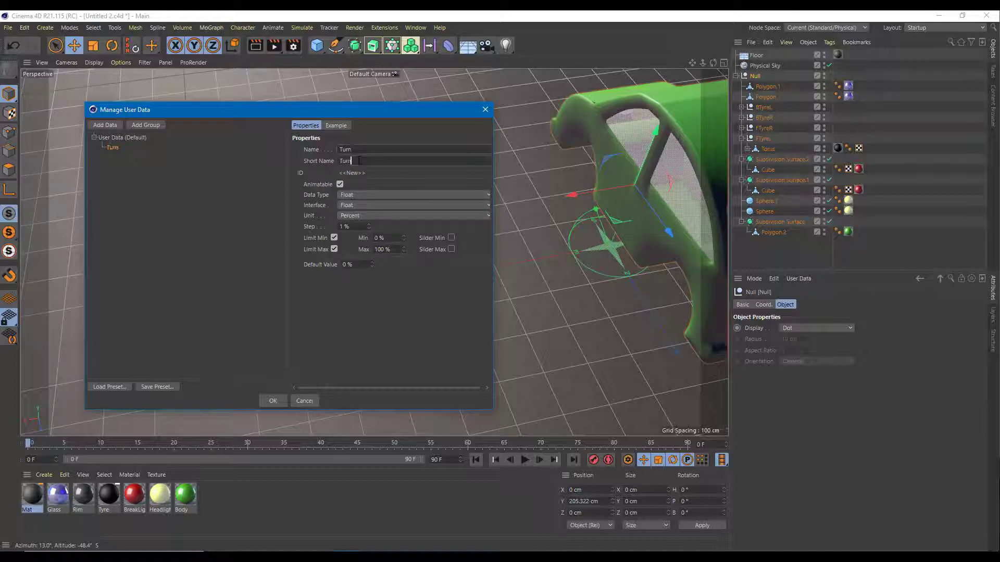
Step: Set the Turn entry's interface to Float Slider and its unit to Degree
{"action": "left_click", "coordinate": [349, 196]}
{"action": "left_click", "coordinate": [361, 208]}
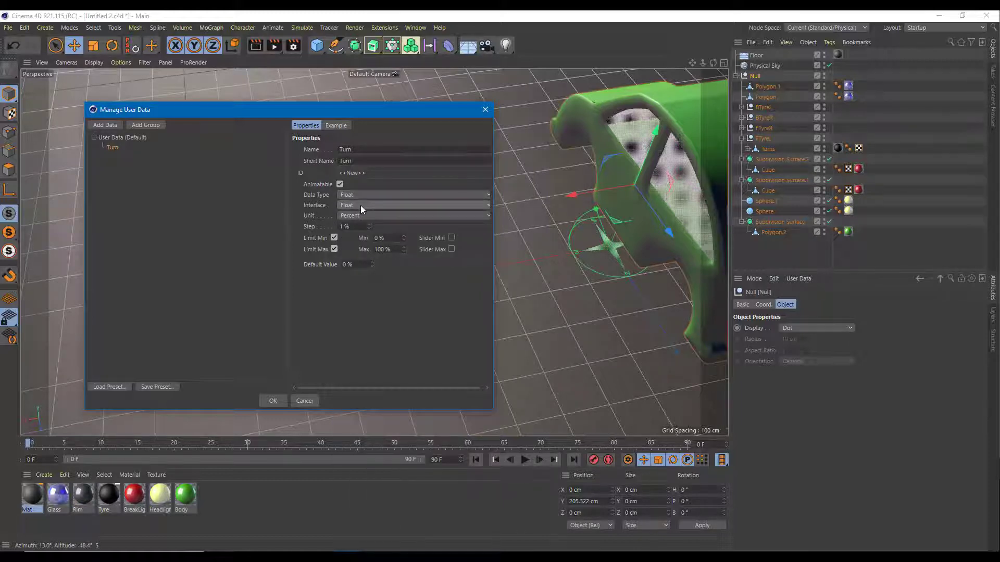
{"action": "left_click", "coordinate": [361, 205]}
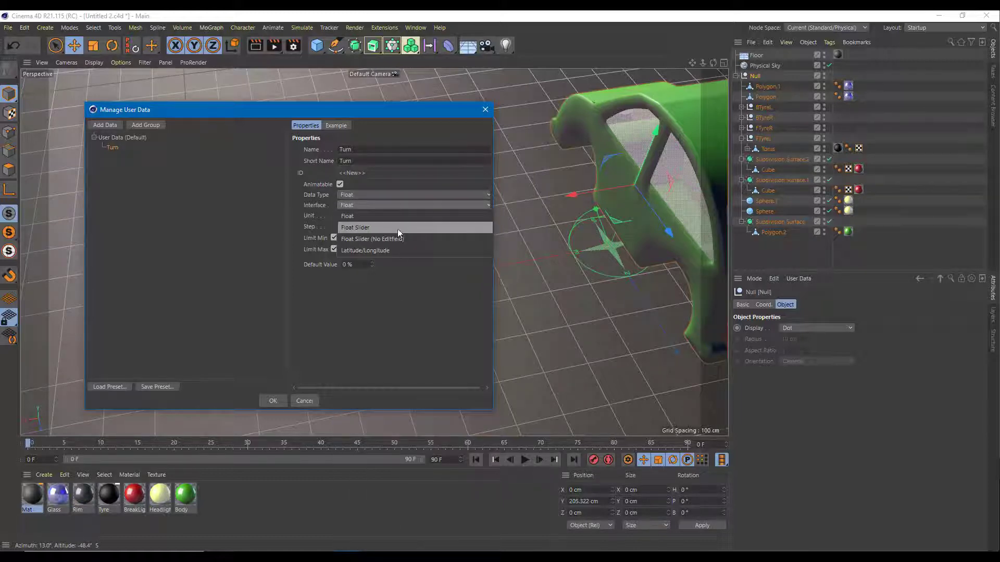
{"action": "left_click", "coordinate": [398, 230]}
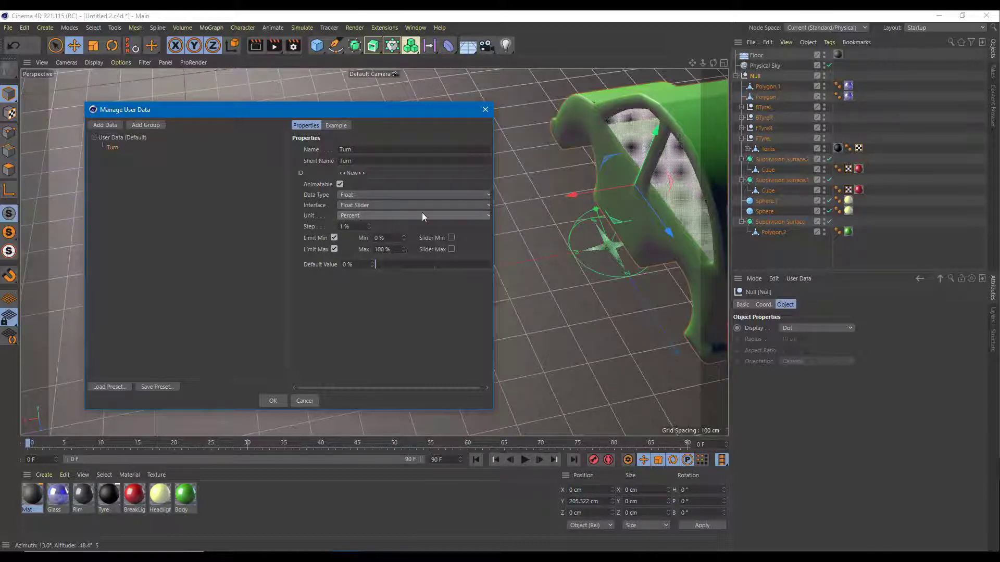
{"action": "left_click", "coordinate": [483, 216]}
{"action": "left_click", "coordinate": [395, 252]}
Step: Limit the Turn slider to a minimum of -30° and a maximum of 30°, and accept the user data
{"action": "left_click", "coordinate": [382, 238]}
{"action": "type", "text": "-20"}
{"action": "left_click", "coordinate": [370, 249]}
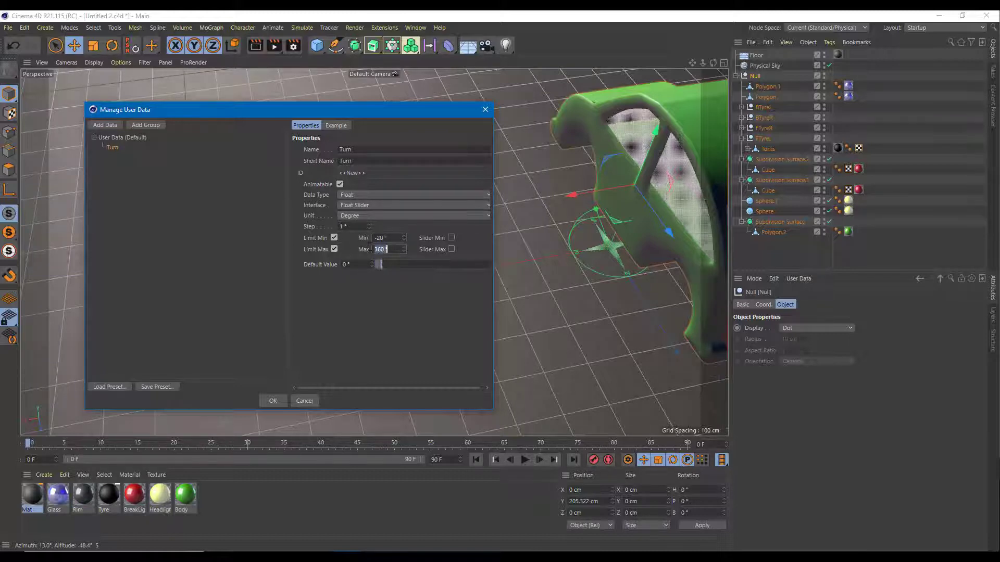
{"action": "left_click", "coordinate": [390, 238]}
{"action": "type", "text": "-30"}
{"action": "key", "text": "Tab"}
{"action": "type", "text": "30"}
{"action": "key", "text": "Return"}
{"action": "left_click", "coordinate": [356, 308]}
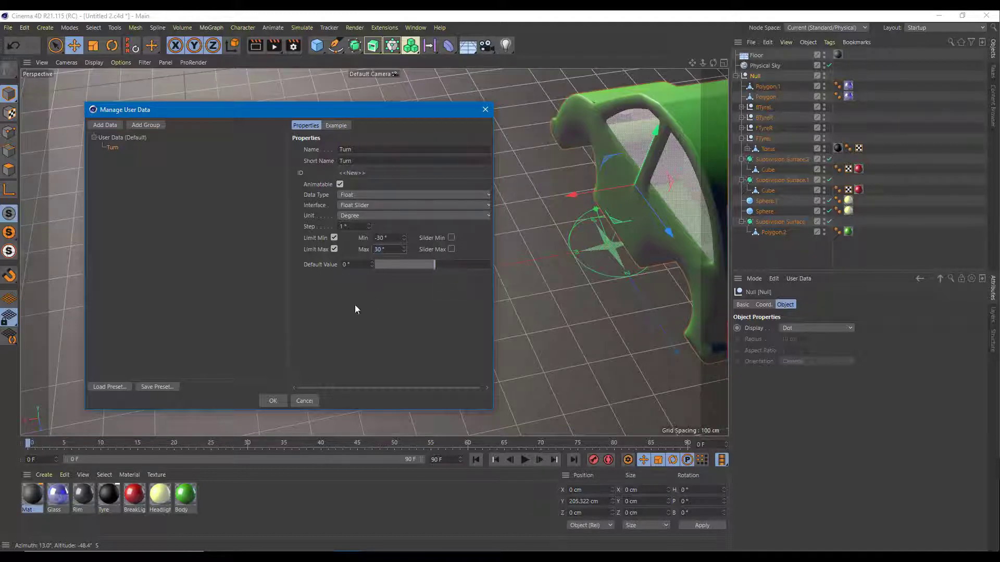
{"action": "left_click", "coordinate": [272, 401]}
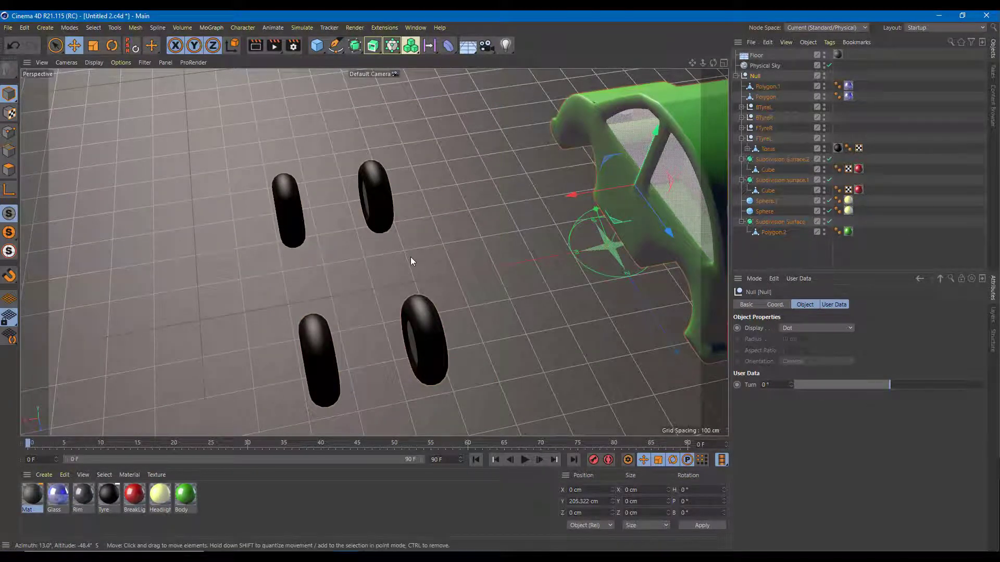
Step: Add an XPresso tag to the car's parent null and place that null as a node in the XPresso graph
{"action": "left_click", "coordinate": [766, 107]}
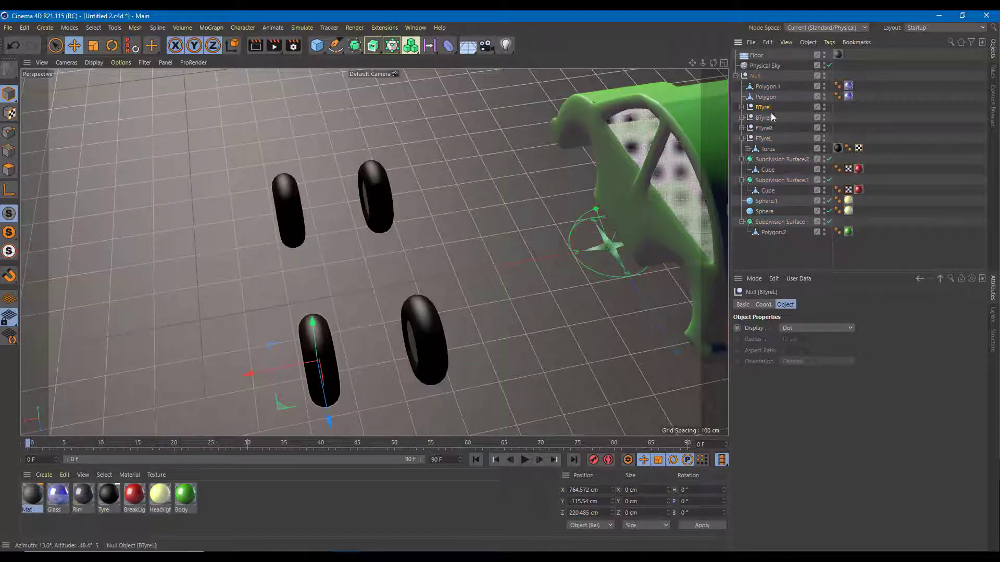
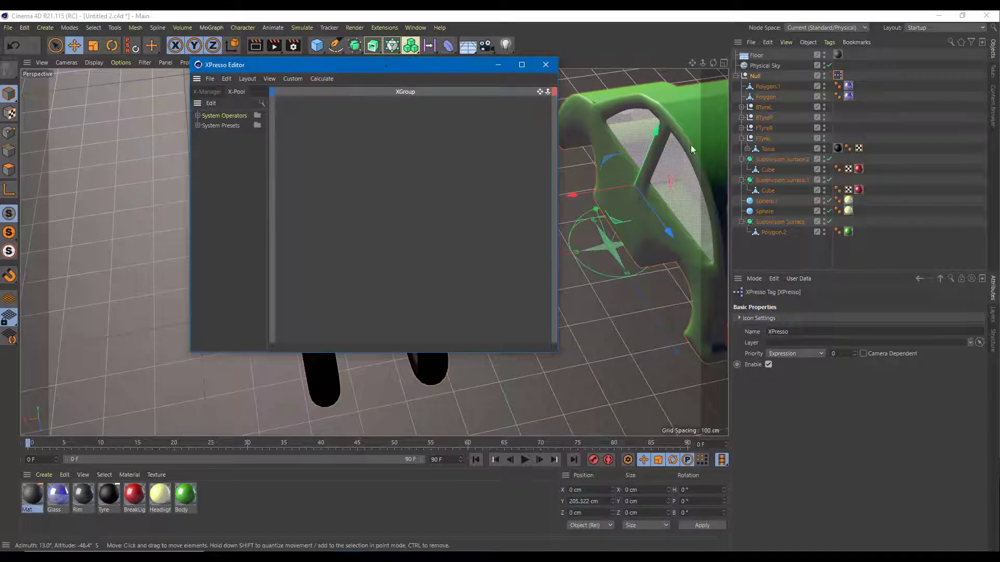
{"action": "left_click", "coordinate": [758, 78]}
{"action": "left_click_drag", "start_coordinate": [328, 184], "coordinate": [317, 166]}
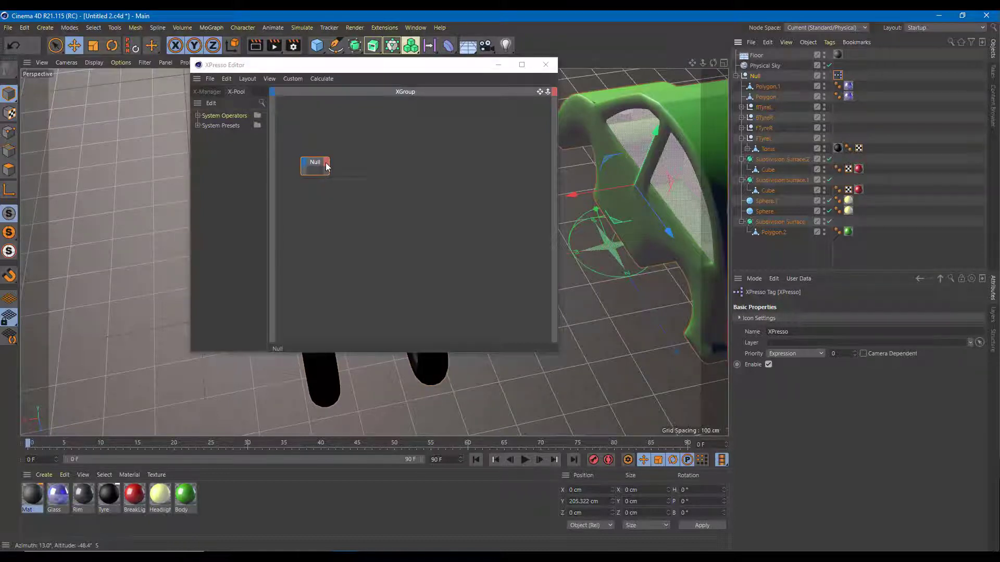
Step: Add the Turn user data as an output port on the Null node
{"action": "left_click", "coordinate": [326, 167]}
{"action": "left_click", "coordinate": [327, 167]}
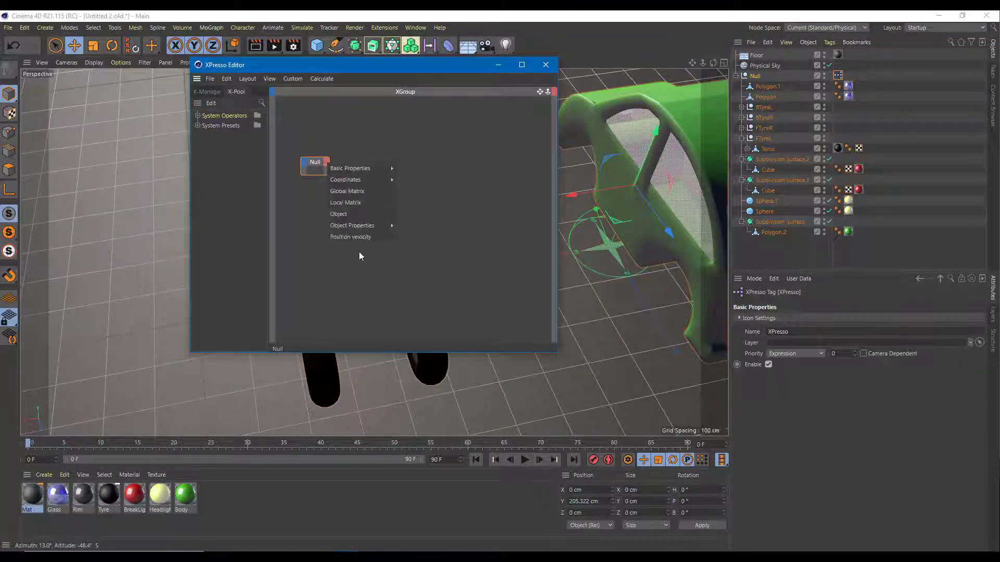
{"action": "mouse_move", "coordinate": [357, 328]}
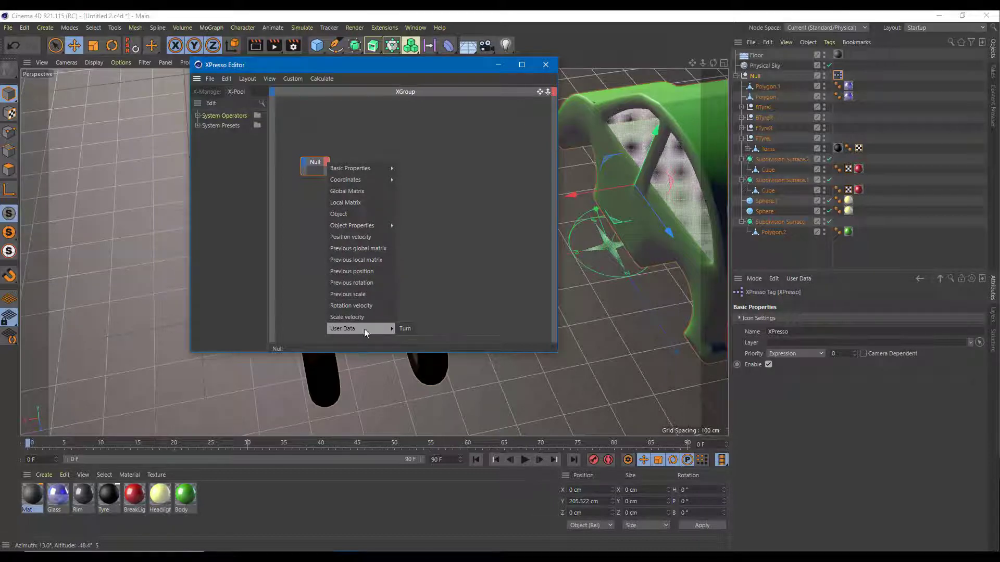
{"action": "left_click", "coordinate": [407, 328]}
{"action": "mouse_move", "coordinate": [322, 176]}
{"action": "left_mouse_down"}
{"action": "mouse_move", "coordinate": [322, 194]}
{"action": "mouse_move", "coordinate": [338, 183]}
{"action": "left_mouse_up"}
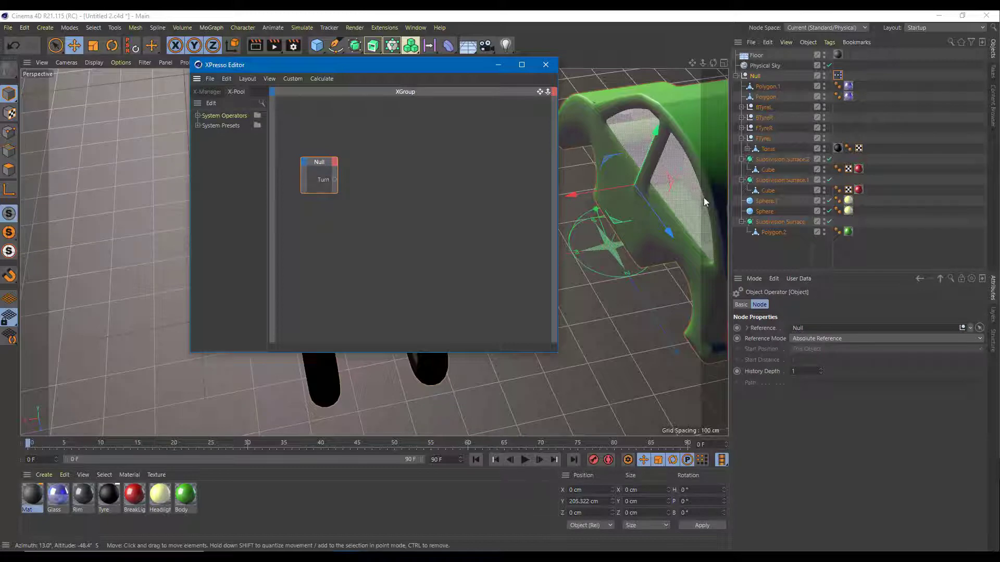
{"action": "left_click", "coordinate": [764, 139]}
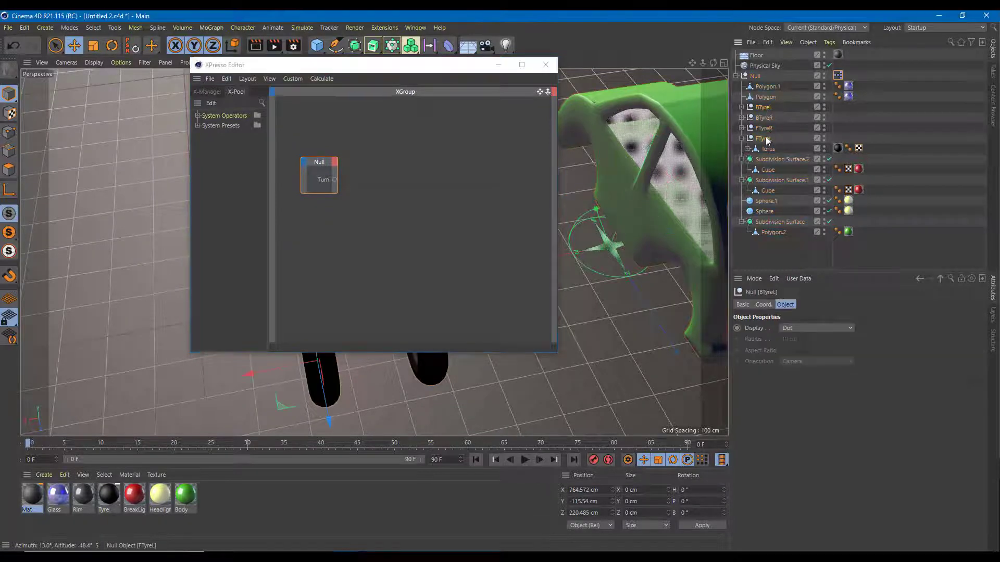
{"action": "left_click", "coordinate": [764, 110]}
{"action": "left_click", "coordinate": [765, 118], "text": "ctrl"}
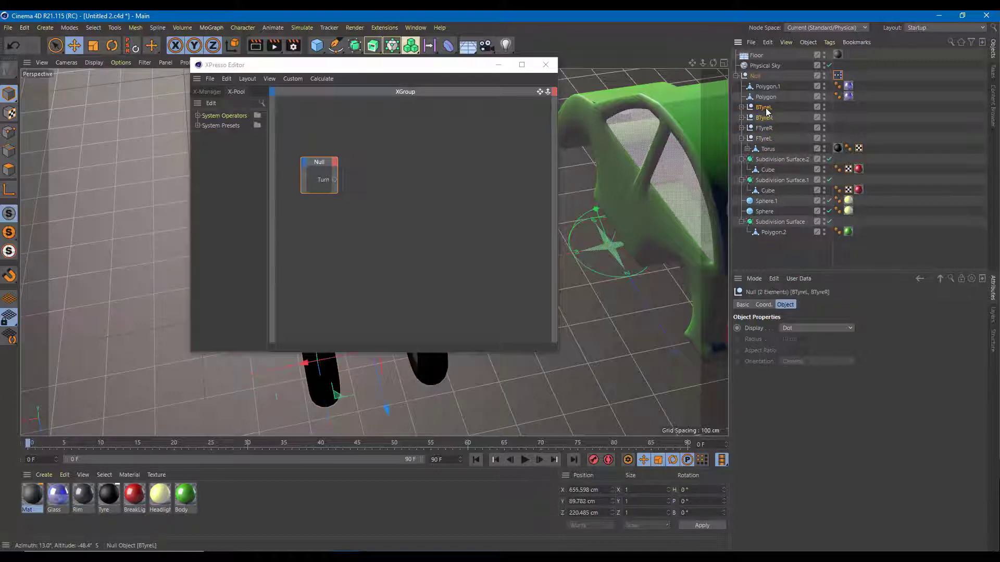
{"action": "left_click_drag", "start_coordinate": [764, 118], "coordinate": [396, 219]}
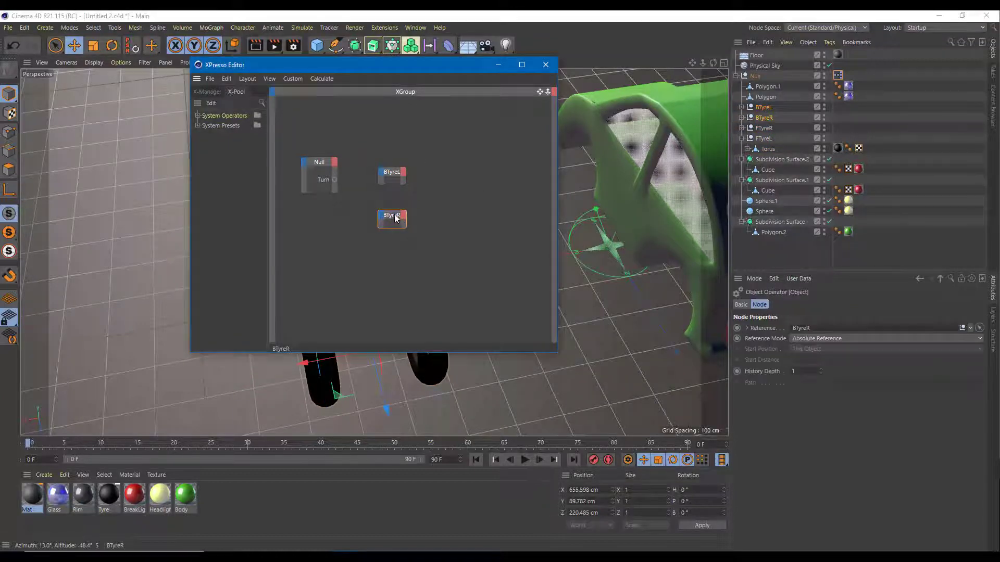
{"action": "key", "text": "ctrl+z"}
{"action": "key", "text": "ctrl+z"}
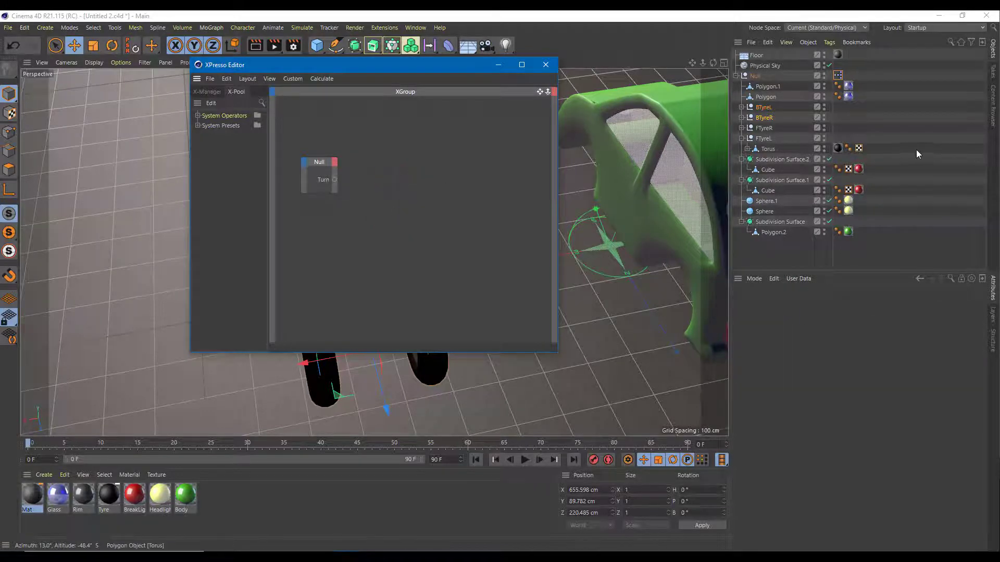
Step: Place the FTyreR and FTyreL nulls as nodes in the XPresso graph, stacked one above the other beside the Null node
{"action": "left_click", "coordinate": [762, 138], "text": "ctrl"}
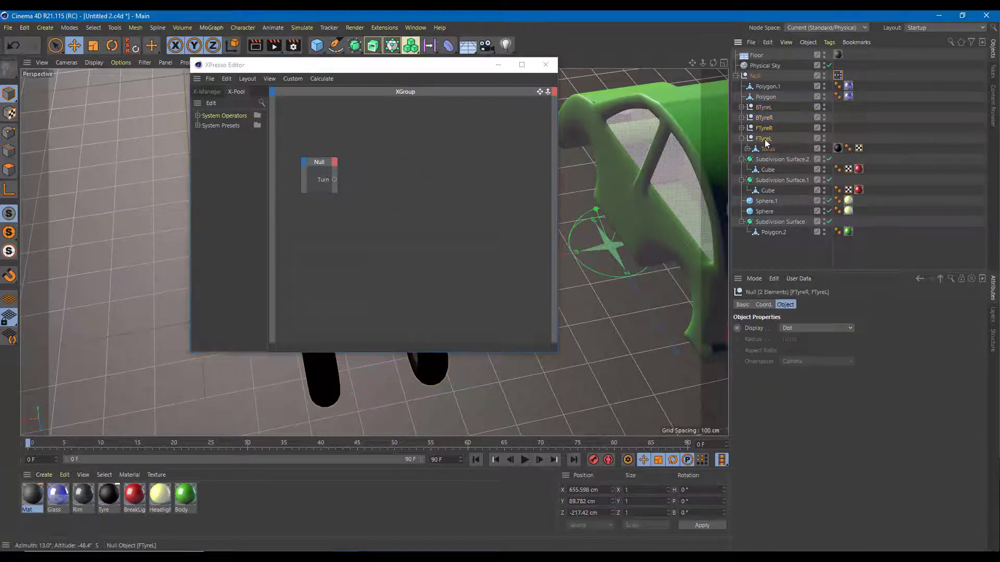
{"action": "left_click_drag", "start_coordinate": [446, 211], "coordinate": [394, 159]}
{"action": "left_click_drag", "start_coordinate": [420, 239], "coordinate": [396, 203]}
Step: Test-rotate the FTyreR null about 16° around its heading axis and undo the rotation
{"action": "left_click_drag", "start_coordinate": [421, 65], "coordinate": [826, 190]}
{"action": "left_click", "coordinate": [764, 118]}
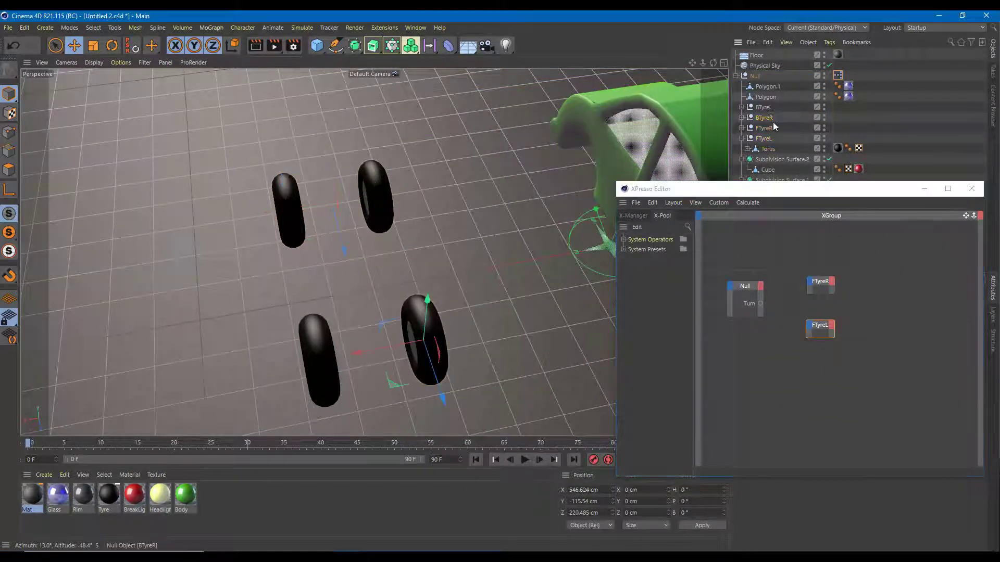
{"action": "left_click", "coordinate": [766, 128]}
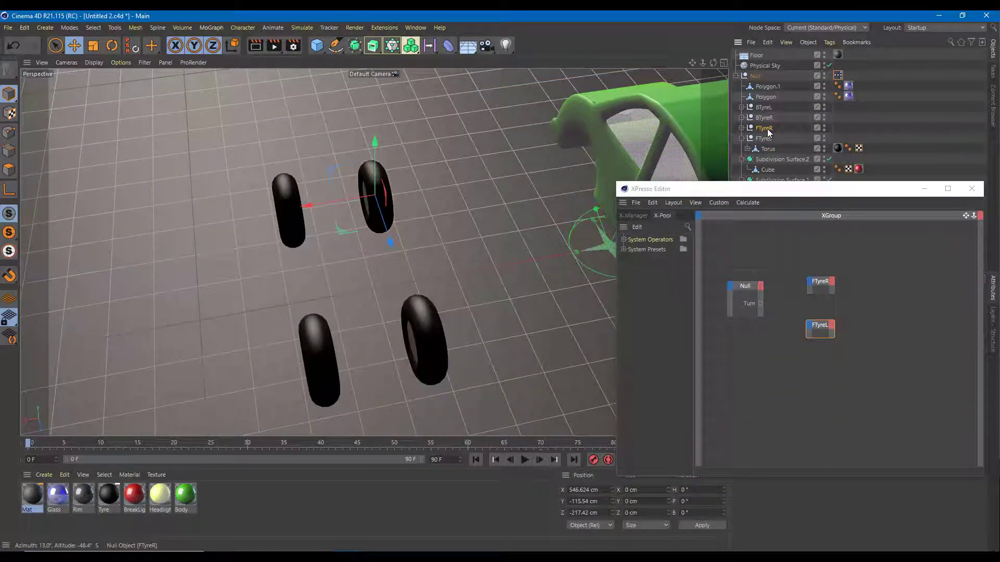
{"action": "left_click", "coordinate": [115, 47]}
{"action": "left_click_drag", "start_coordinate": [372, 230], "coordinate": [384, 219]}
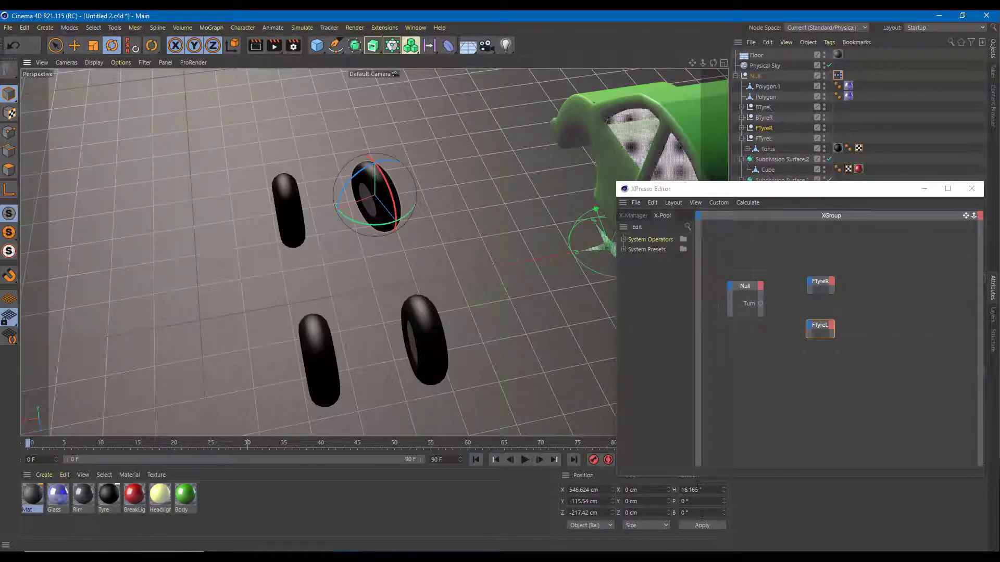
{"action": "key", "text": "ctrl+z"}
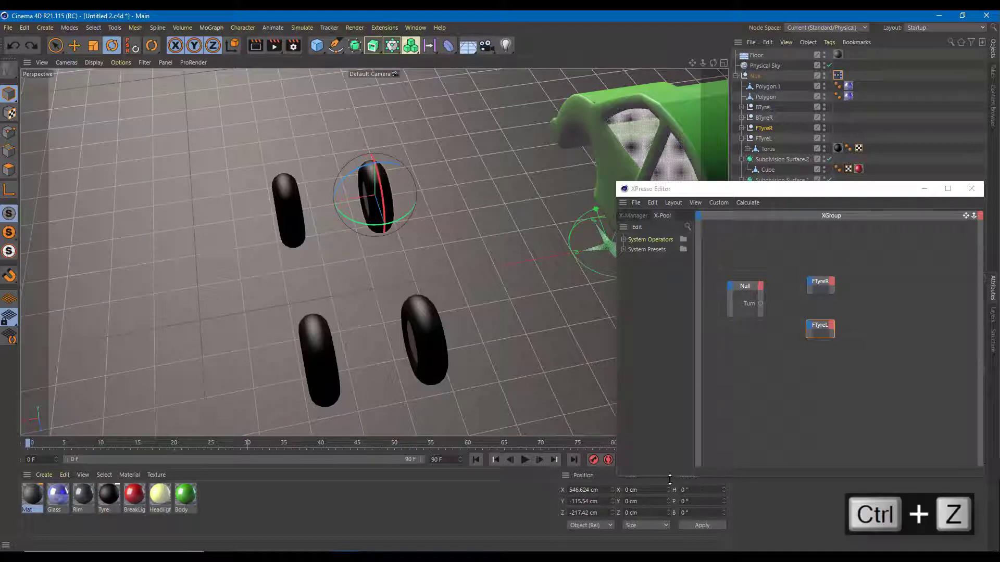
Step: Connect the Null node's Turn output to the Rotation . H input of the FTyreR node
{"action": "left_click_drag", "start_coordinate": [739, 191], "coordinate": [373, 131]}
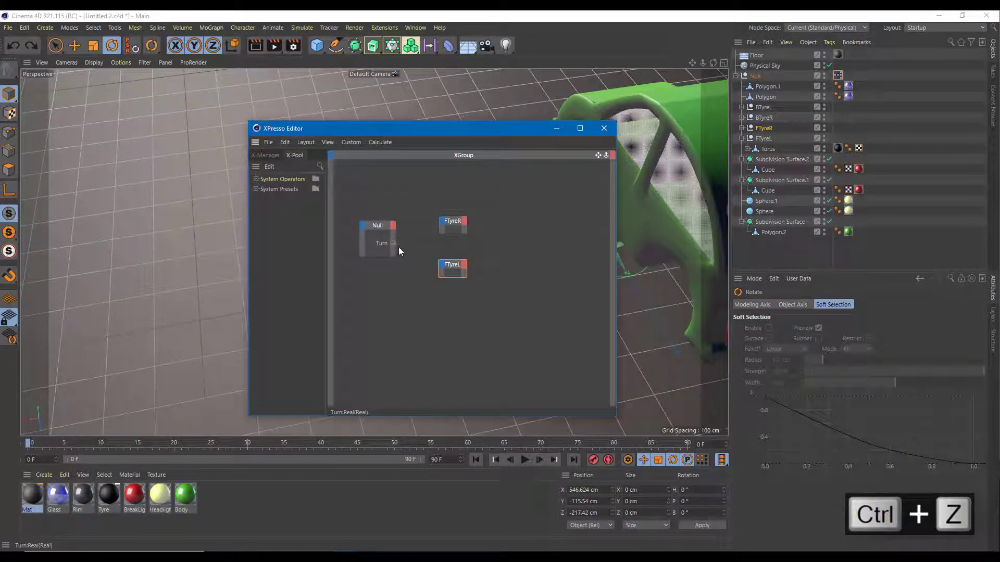
{"action": "left_click_drag", "start_coordinate": [432, 229], "coordinate": [441, 223]}
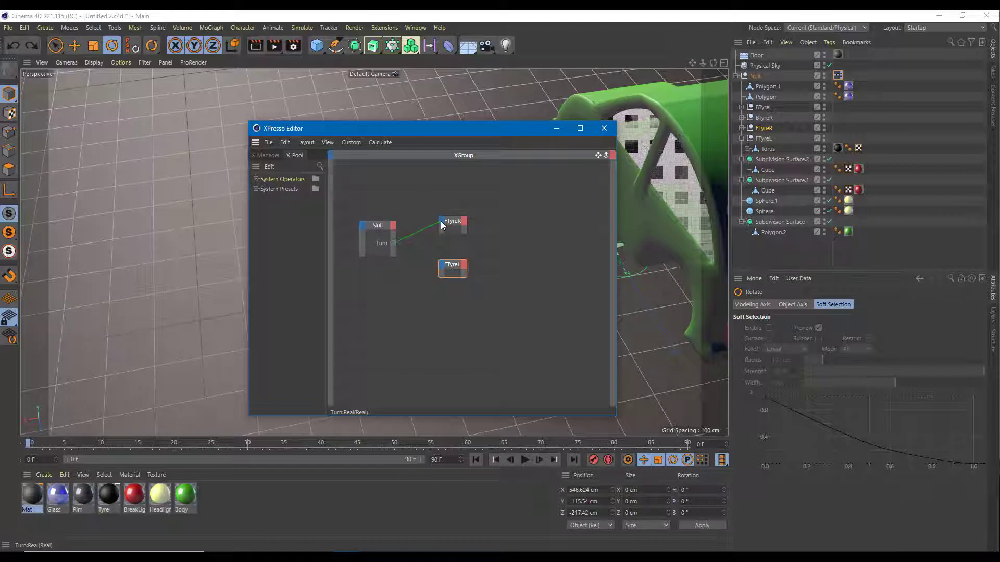
{"action": "left_click", "coordinate": [442, 223]}
{"action": "mouse_move", "coordinate": [468, 230]}
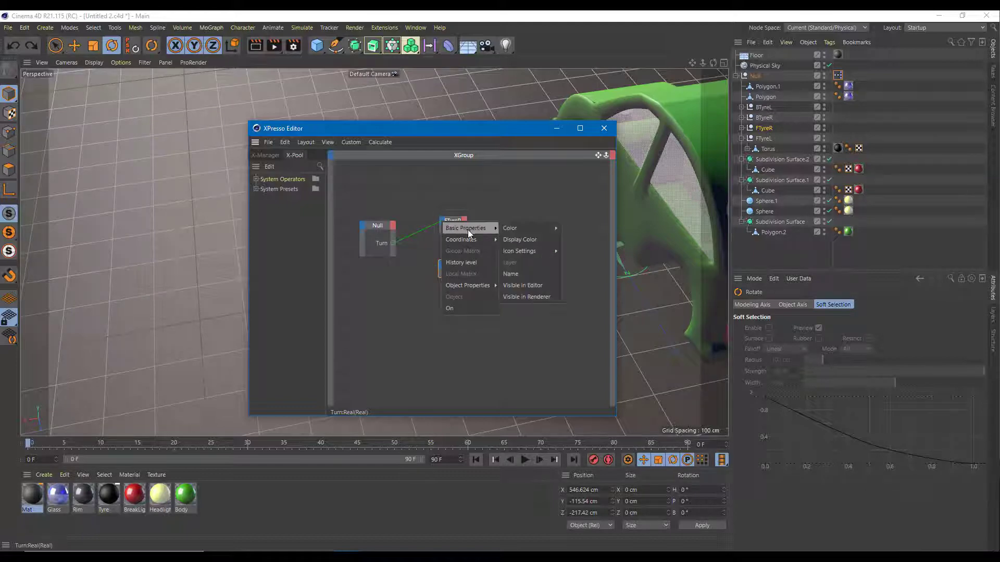
{"action": "mouse_move", "coordinate": [549, 299]}
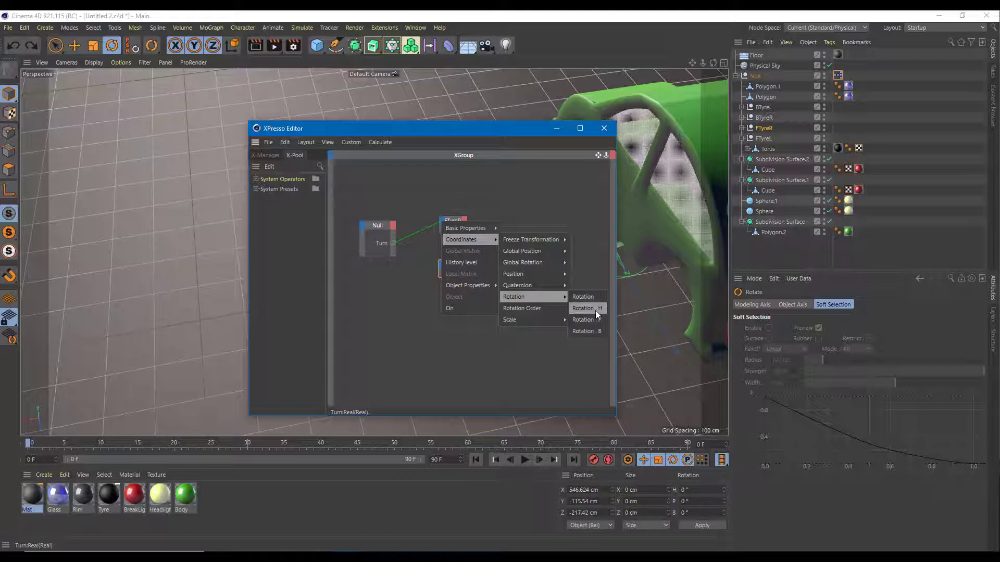
{"action": "left_click", "coordinate": [586, 308]}
Step: Connect the Null node's Turn output to the Global Rotation . P input of the FTyreL node
{"action": "left_click_drag", "start_coordinate": [393, 243], "coordinate": [445, 271]}
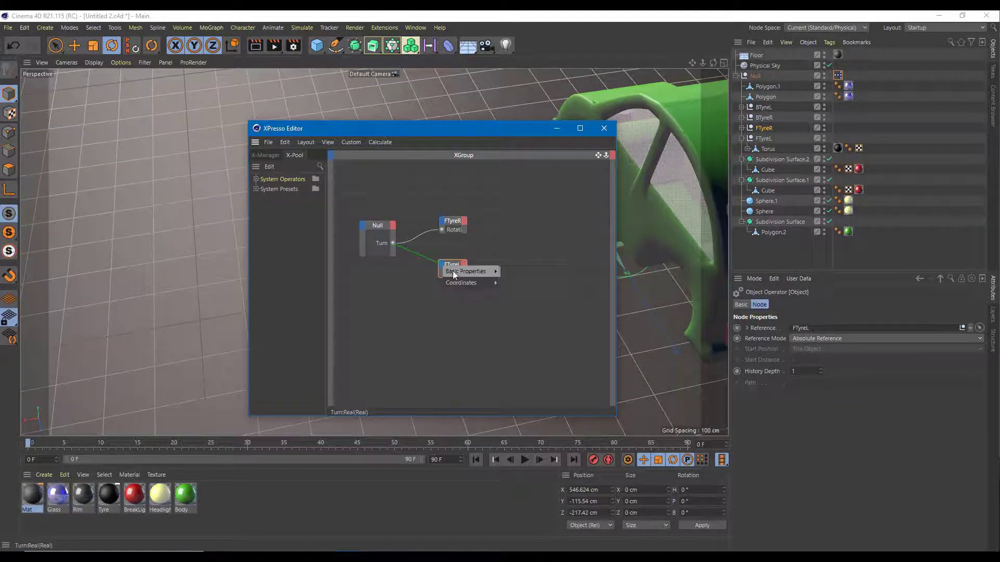
{"action": "mouse_move", "coordinate": [473, 283]}
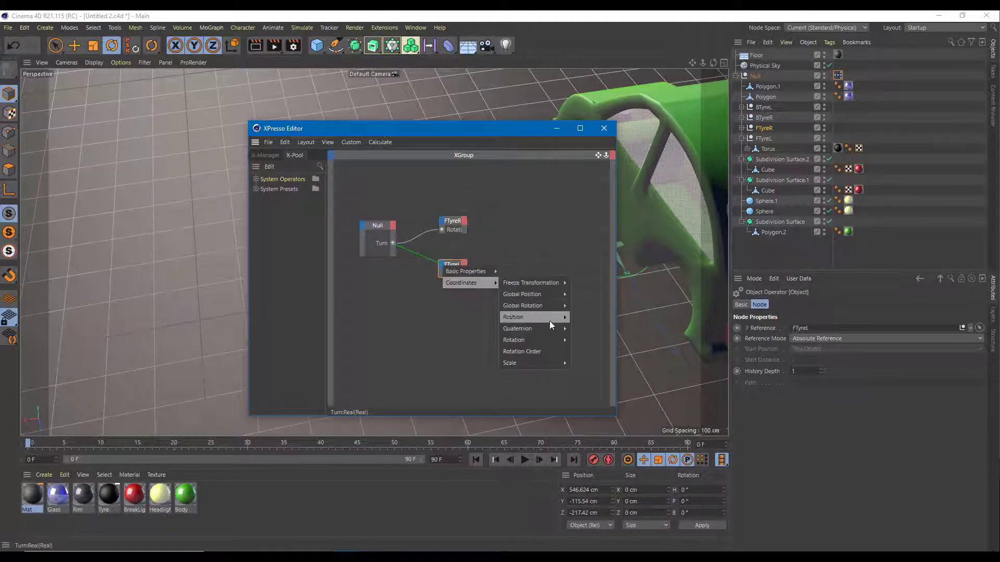
{"action": "mouse_move", "coordinate": [551, 292]}
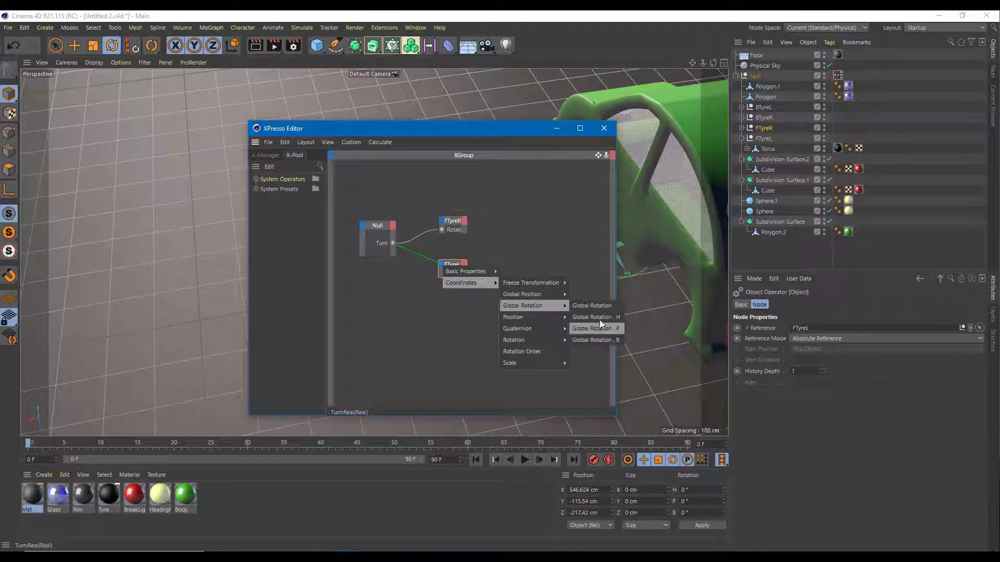
{"action": "left_click", "coordinate": [599, 327]}
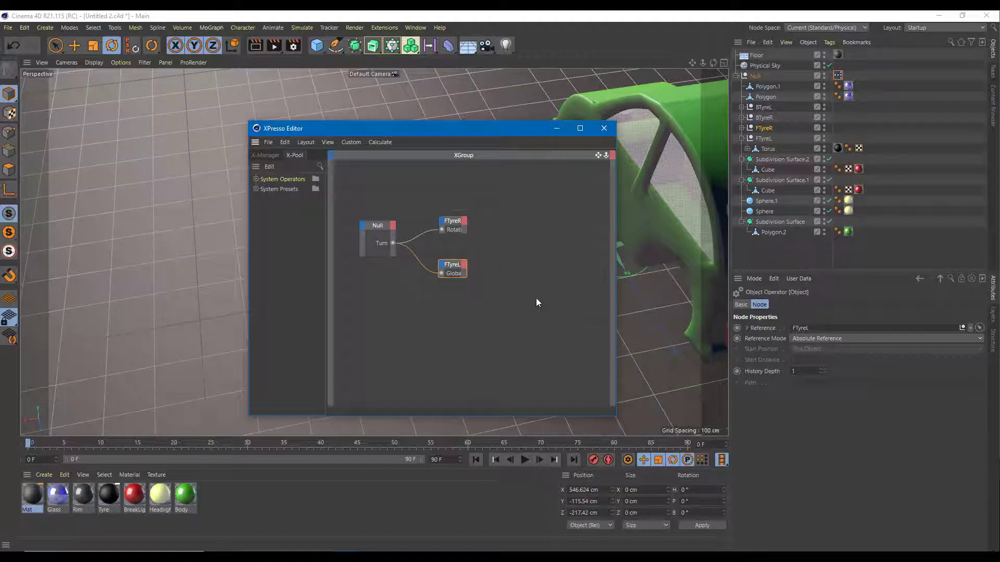
Step: Close the XPresso graph, try out the Turn slider on the car's parent null and save the scene
{"action": "left_click", "coordinate": [604, 128]}
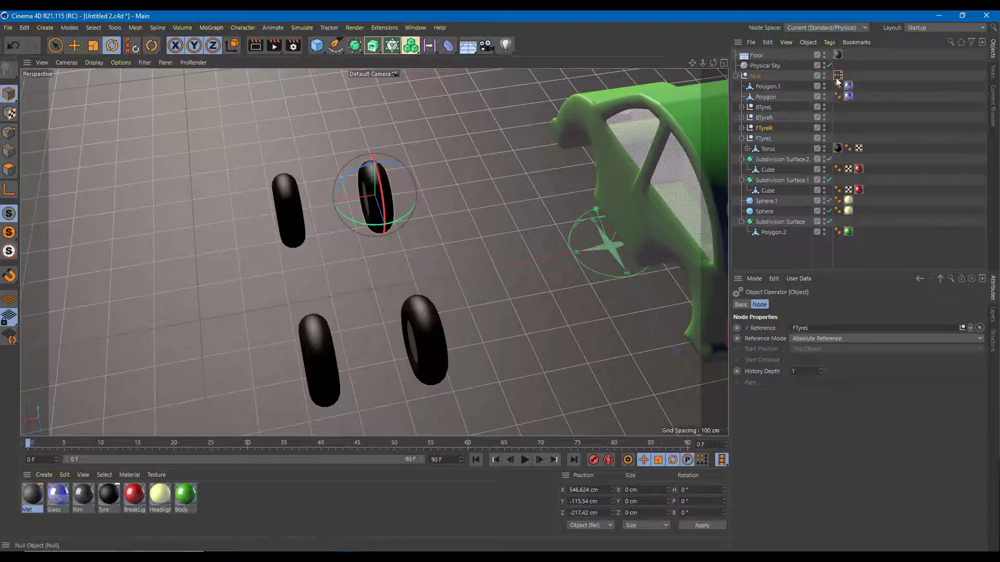
{"action": "left_click", "coordinate": [780, 76]}
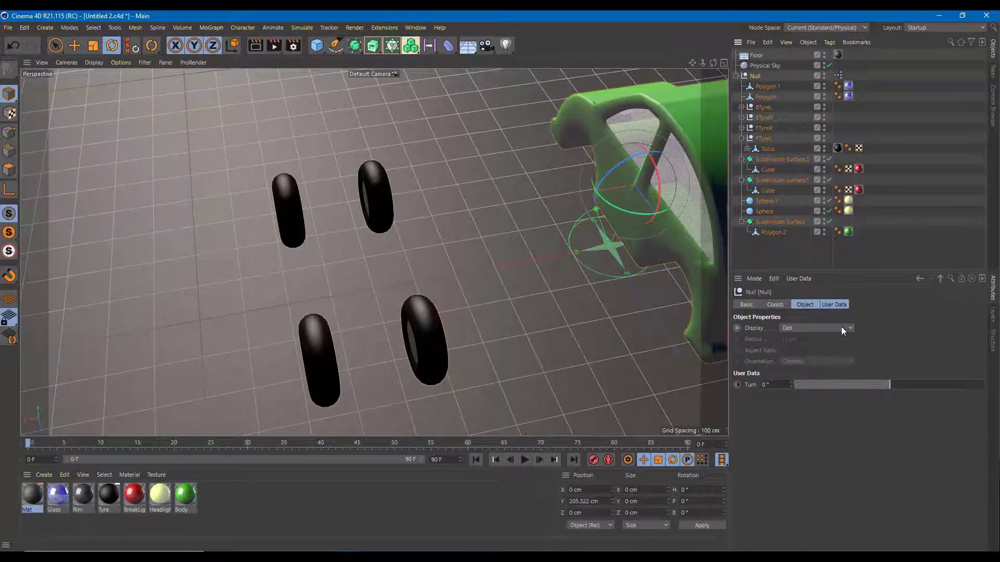
{"action": "mouse_move", "coordinate": [889, 385]}
{"action": "left_mouse_down"}
{"action": "mouse_move", "coordinate": [826, 390]}
{"action": "mouse_move", "coordinate": [988, 387]}
{"action": "mouse_move", "coordinate": [730, 396]}
{"action": "mouse_move", "coordinate": [989, 390]}
{"action": "mouse_move", "coordinate": [892, 398]}
{"action": "left_mouse_up"}
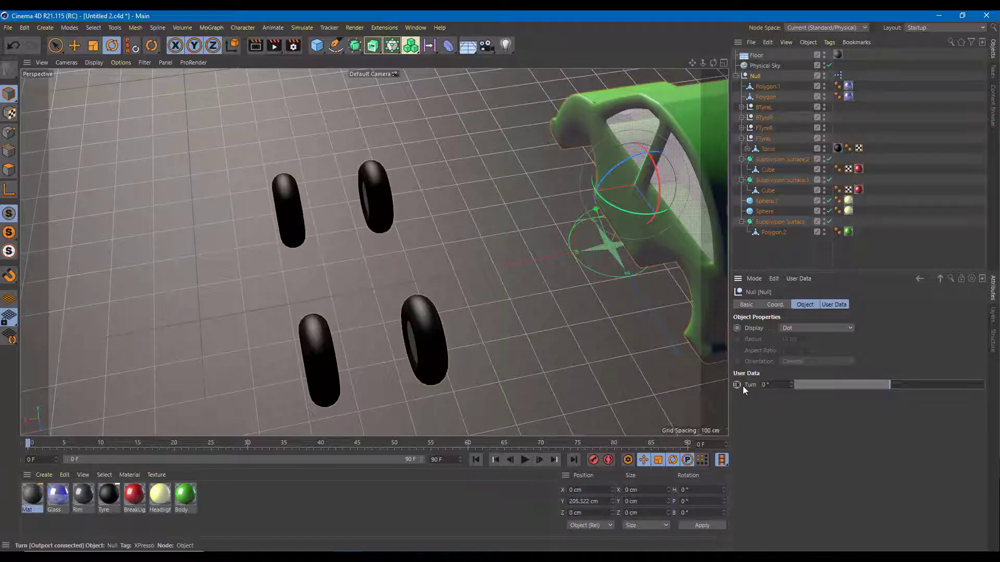
{"action": "key", "text": "ctrl+s"}
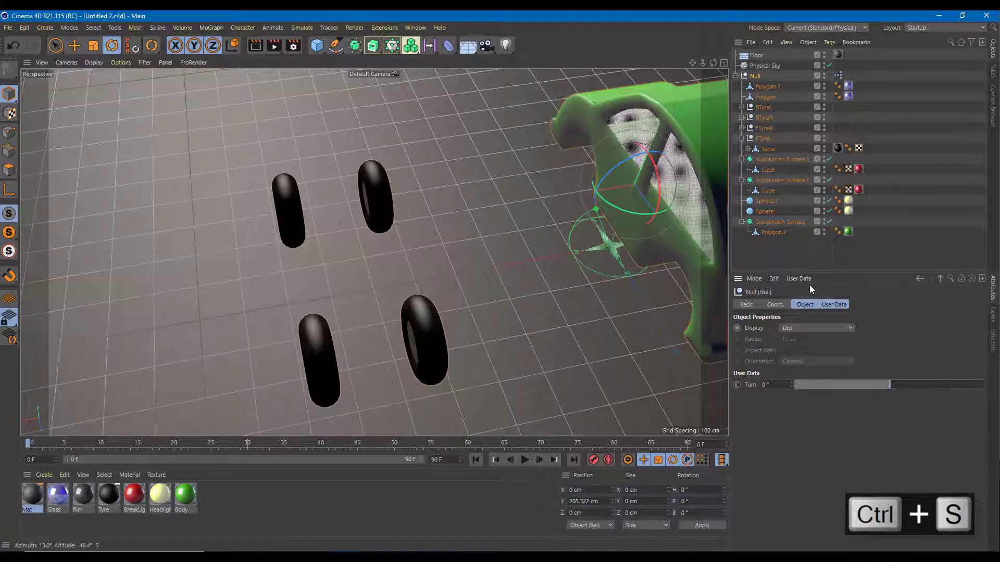
Step: Add a user data entry named Rotation to the car's parent null and set its unit to Degree
{"action": "left_click_drag", "start_coordinate": [504, 332], "coordinate": [550, 243], "text": "alt"}
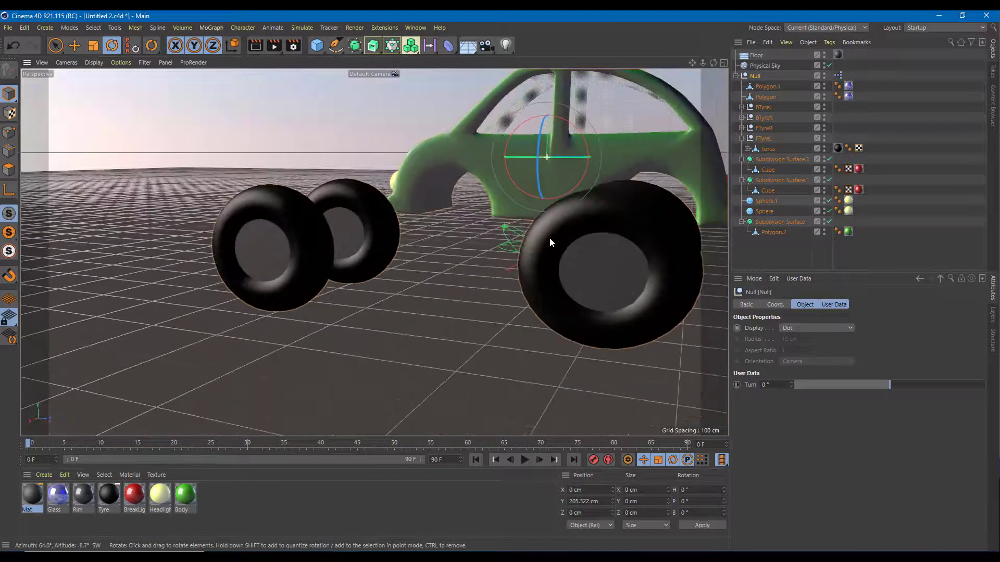
{"action": "left_click_drag", "start_coordinate": [654, 279], "coordinate": [657, 306], "text": "alt"}
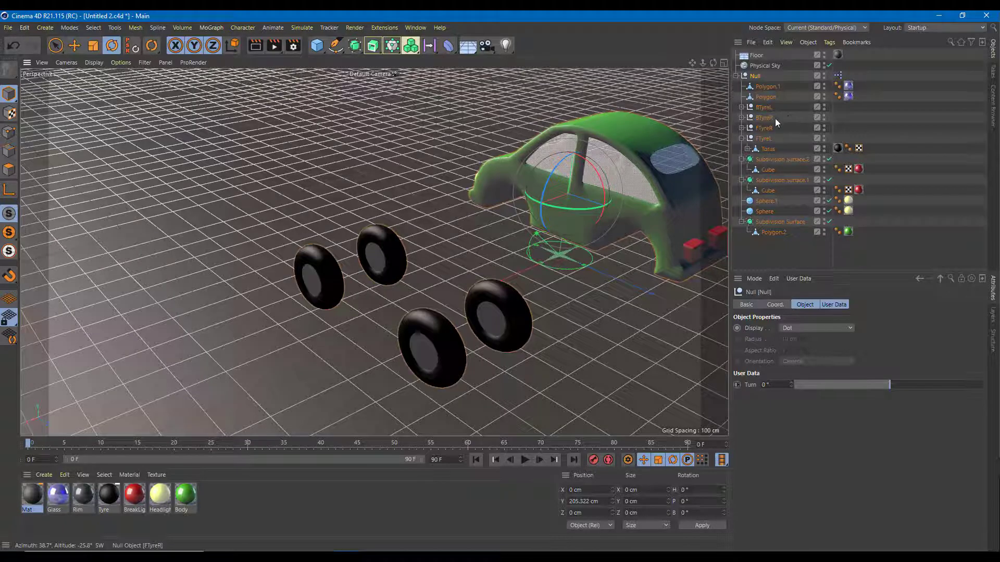
{"action": "left_click", "coordinate": [800, 279]}
{"action": "left_click", "coordinate": [805, 293]}
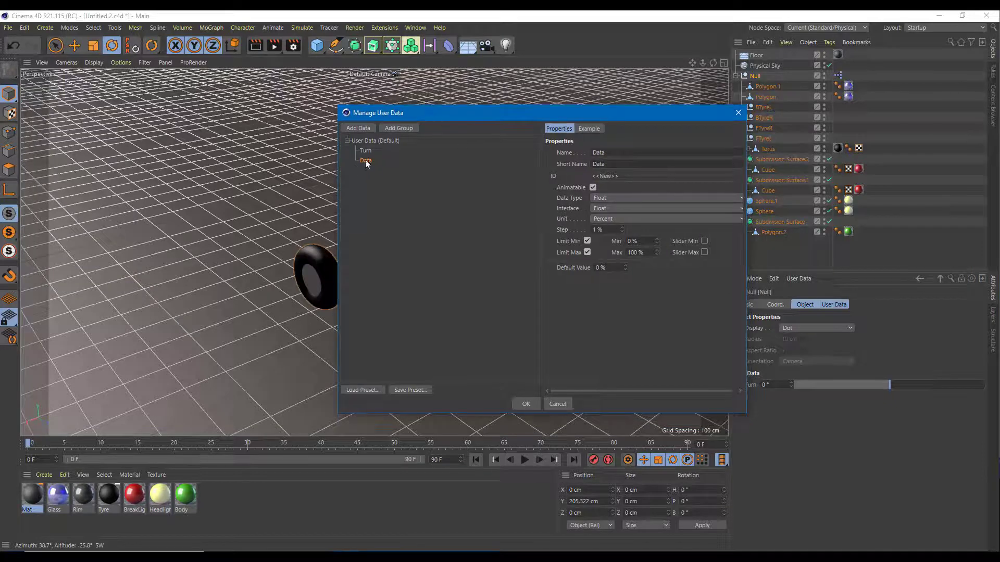
{"action": "double_click", "coordinate": [599, 153]}
{"action": "type", "text": "Rotation"}
{"action": "key", "text": "Tab"}
{"action": "left_click", "coordinate": [613, 220]}
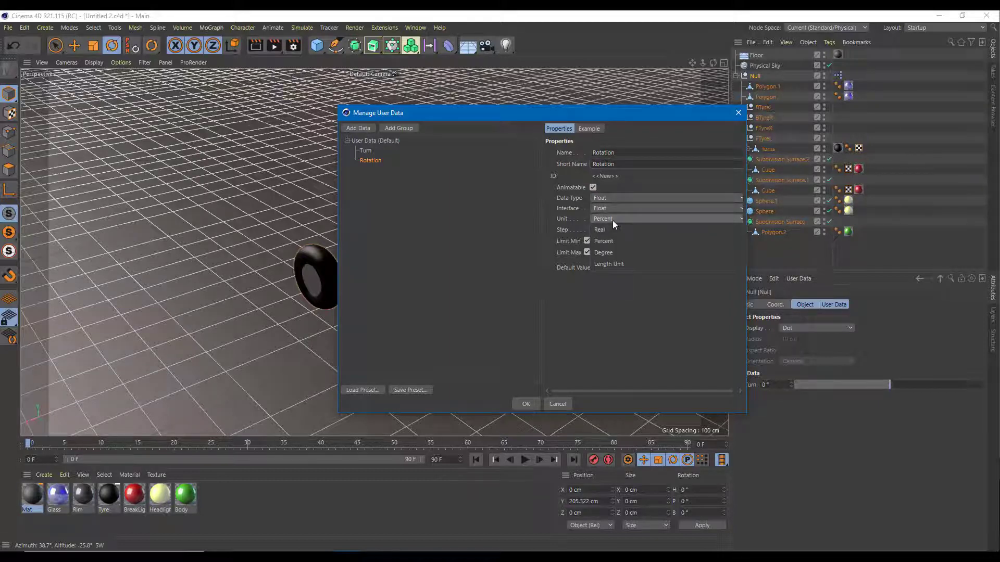
{"action": "left_click", "coordinate": [621, 254]}
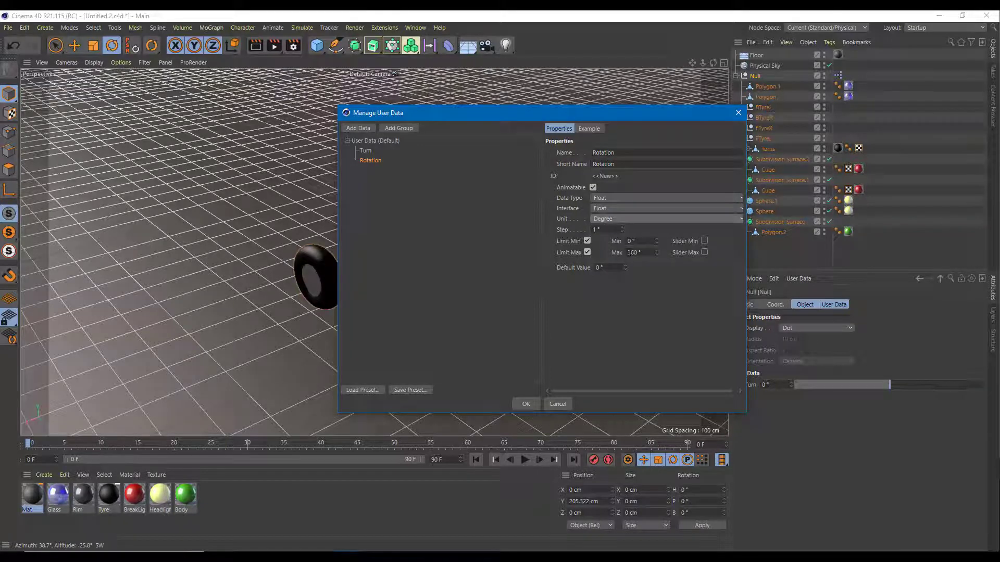
Step: Limit the Rotation entry to -1000° and 1000°, enable its slider minimum and maximum, and accept the user data
{"action": "left_click", "coordinate": [642, 241]}
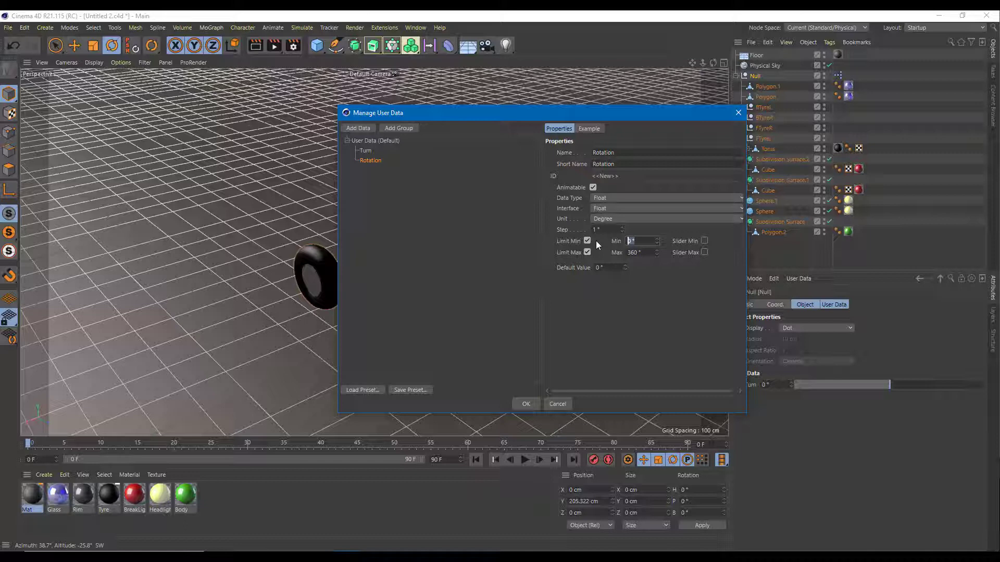
{"action": "type", "text": "-1000"}
{"action": "key", "text": "Tab"}
{"action": "type", "text": "10000"}
{"action": "key", "text": "BackSpace"}
{"action": "left_click", "coordinate": [704, 242]}
{"action": "left_click_drag", "start_coordinate": [748, 268], "coordinate": [827, 268]}
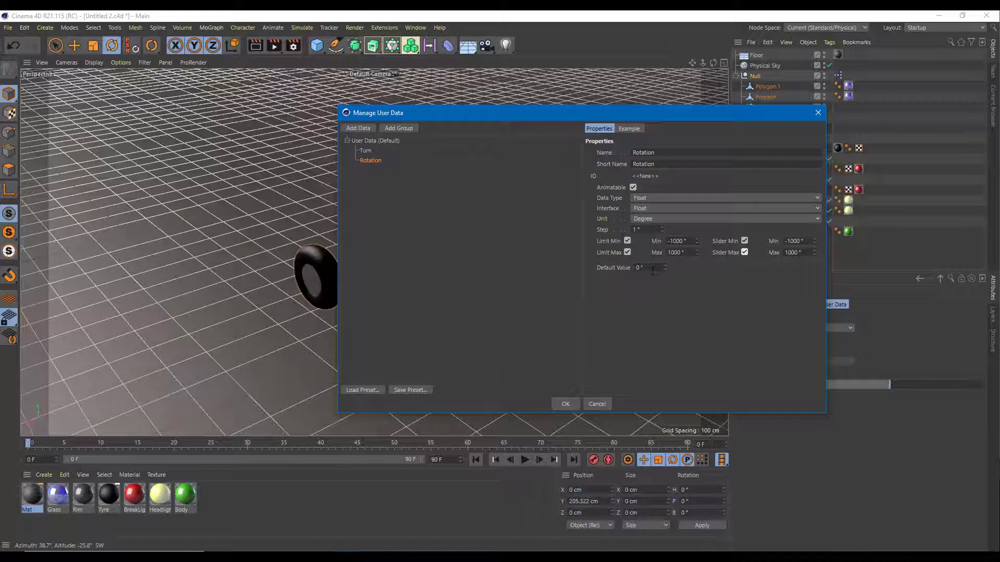
{"action": "left_click", "coordinate": [564, 404]}
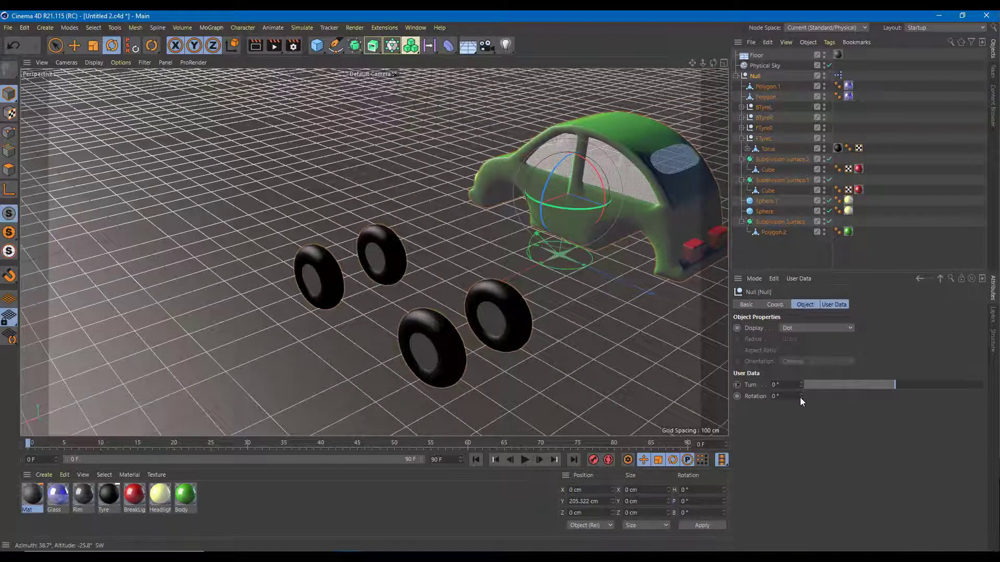
Step: Reopen the parent null's user data manager with the Rotation entry's full properties in view
{"action": "left_click", "coordinate": [802, 280]}
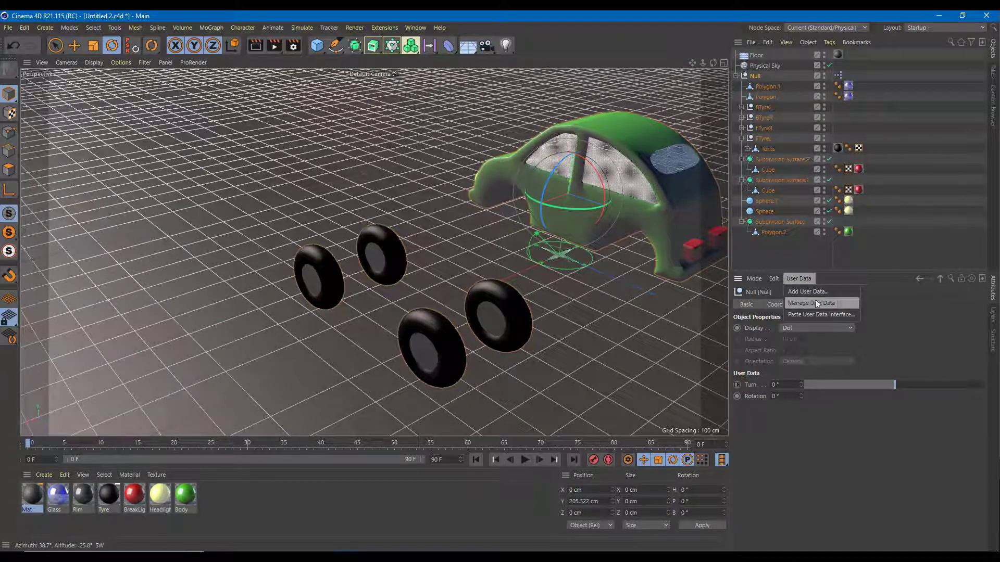
{"action": "left_click", "coordinate": [820, 302]}
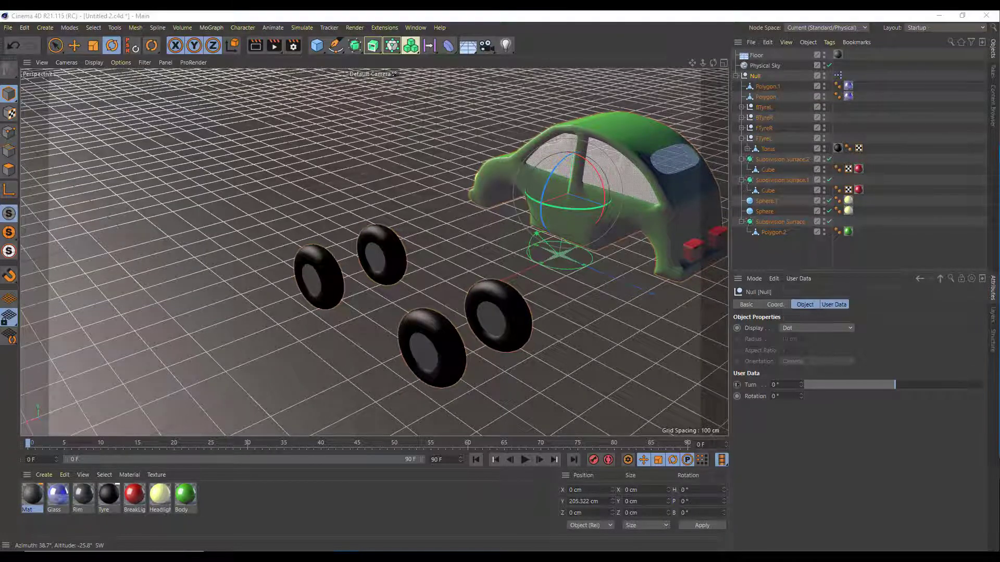
{"action": "left_click", "coordinate": [336, 161]}
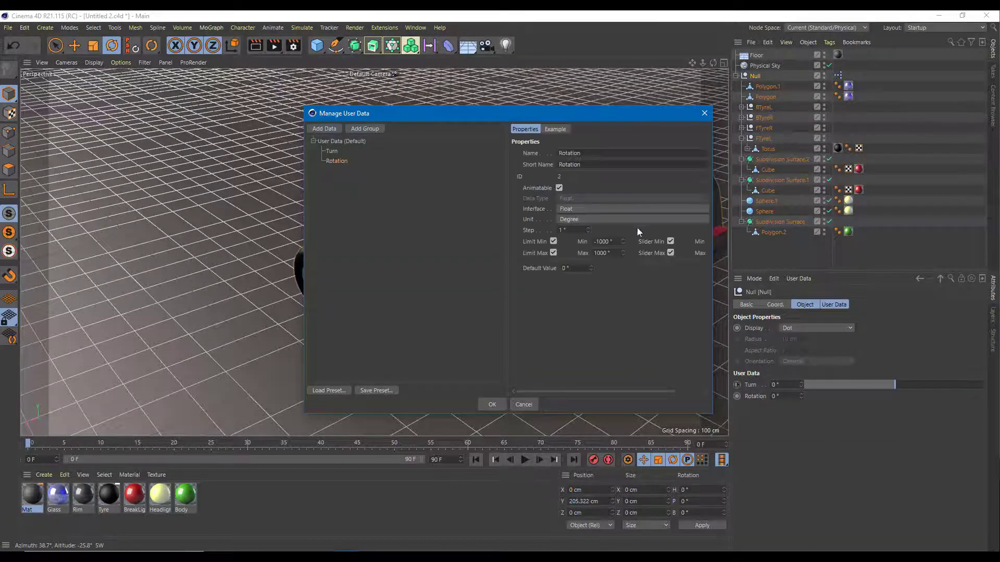
{"action": "left_click_drag", "start_coordinate": [713, 265], "coordinate": [784, 265]}
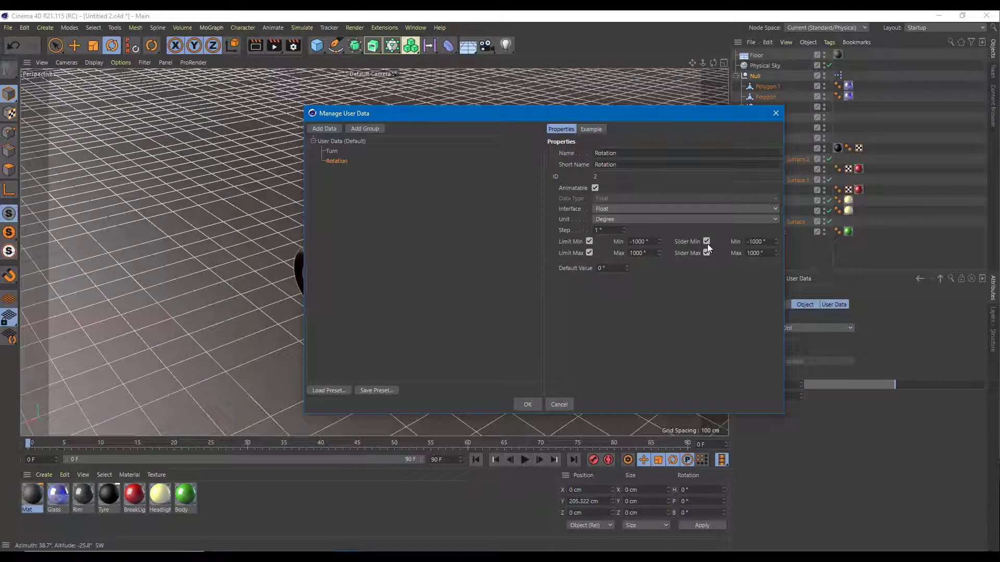
{"action": "left_click", "coordinate": [589, 242]}
{"action": "left_click", "coordinate": [590, 252]}
{"action": "left_click", "coordinate": [590, 252]}
{"action": "left_click", "coordinate": [590, 242]}
Step: Change the interface of the Rotation user data entry to Float Slider
{"action": "left_click", "coordinate": [622, 208]}
{"action": "left_click", "coordinate": [771, 211]}
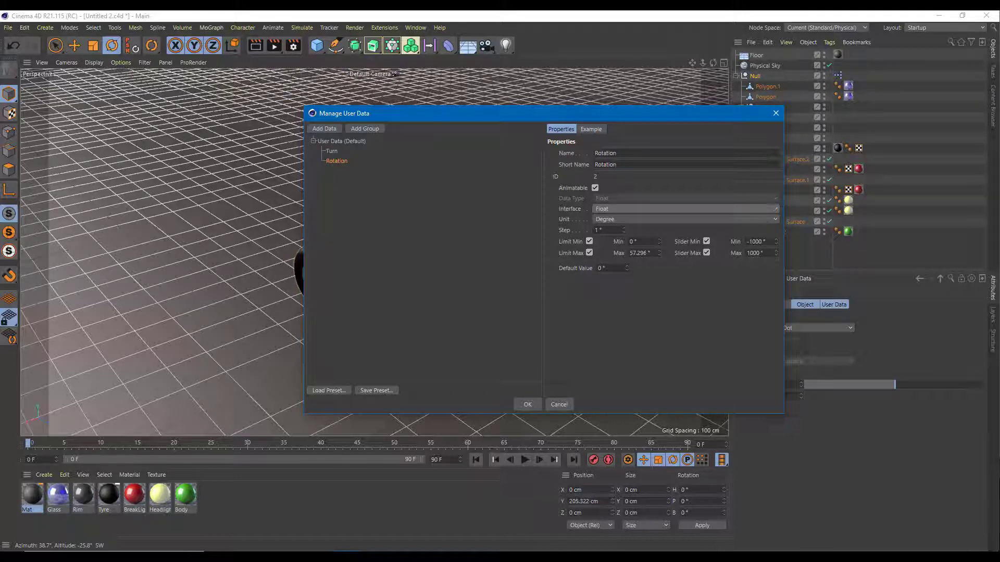
{"action": "left_click", "coordinate": [766, 210]}
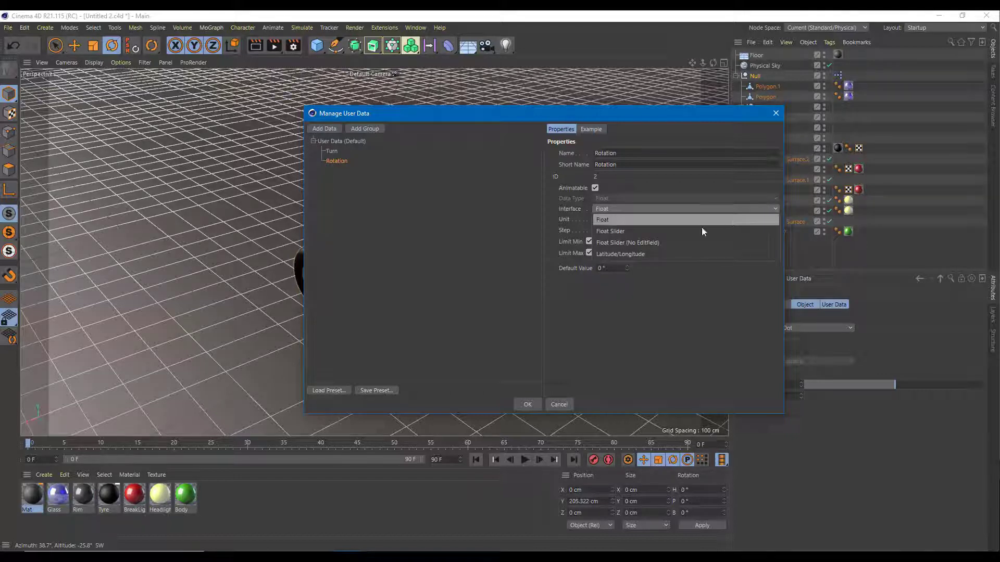
{"action": "left_click", "coordinate": [667, 233]}
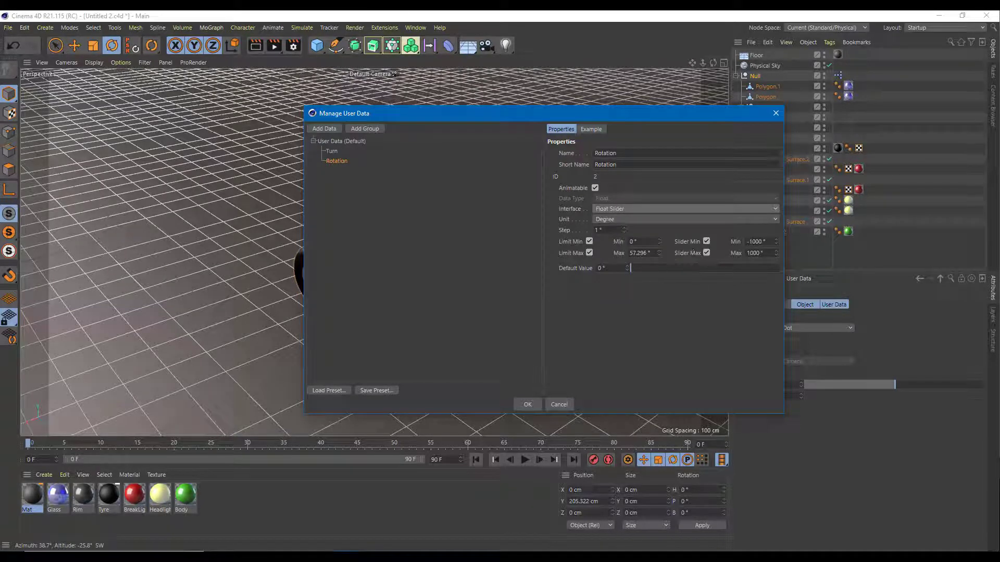
Step: Limit the Rotation entry to a minimum of -1000° and a maximum of 1000°, and accept the user data
{"action": "left_click", "coordinate": [632, 241]}
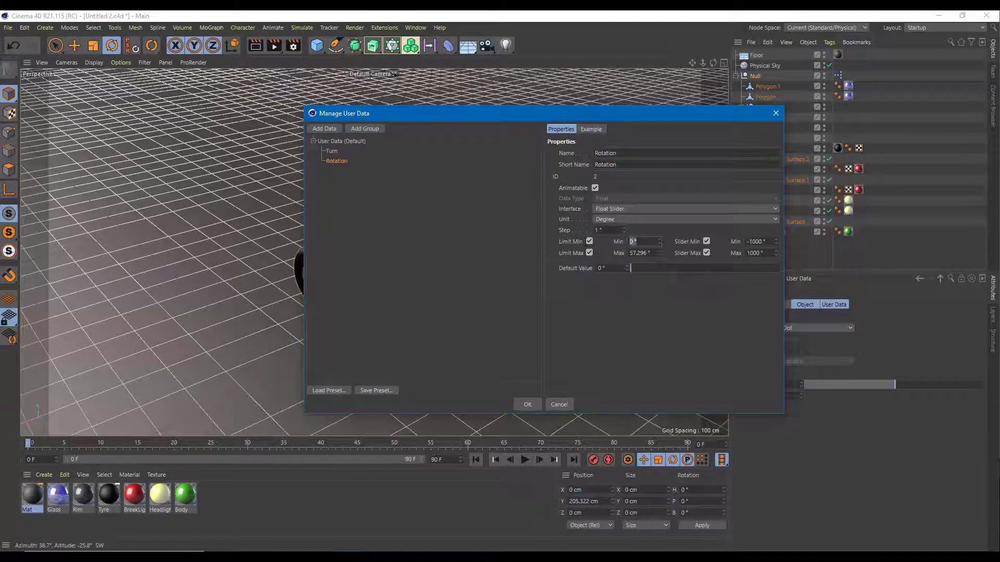
{"action": "type", "text": "-1000"}
{"action": "key", "text": "Tab"}
{"action": "type", "text": "1000"}
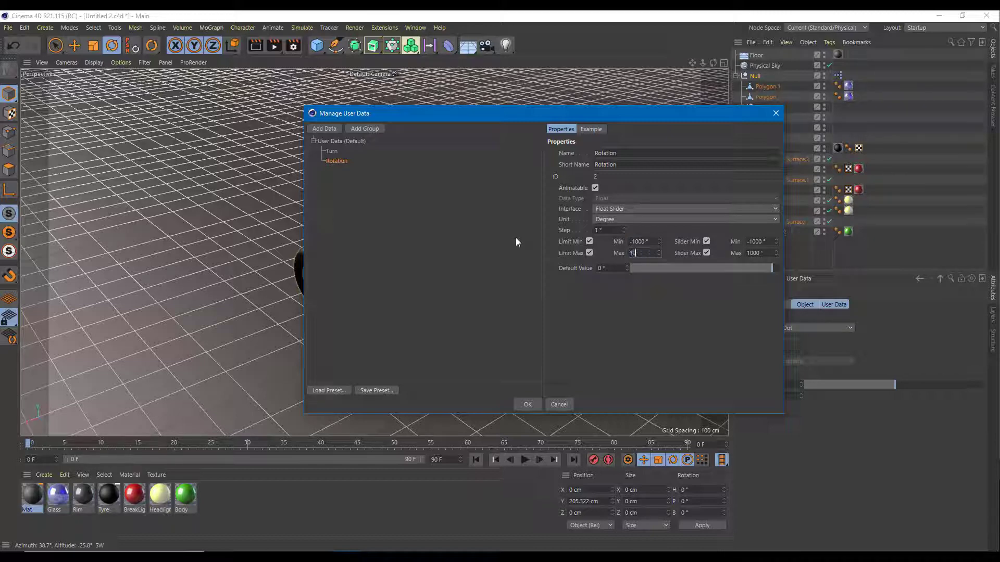
{"action": "key", "text": "Return"}
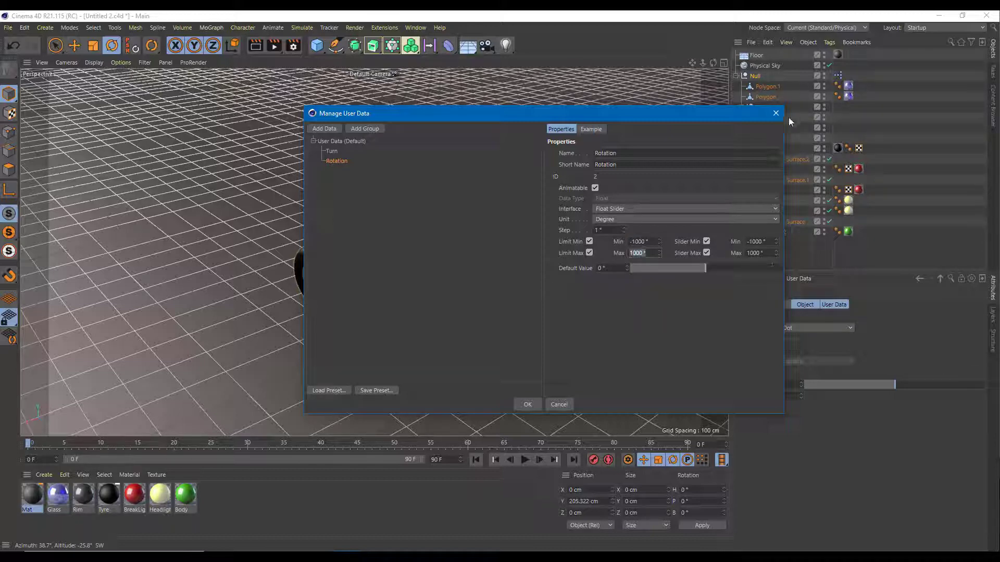
{"action": "left_click", "coordinate": [527, 404]}
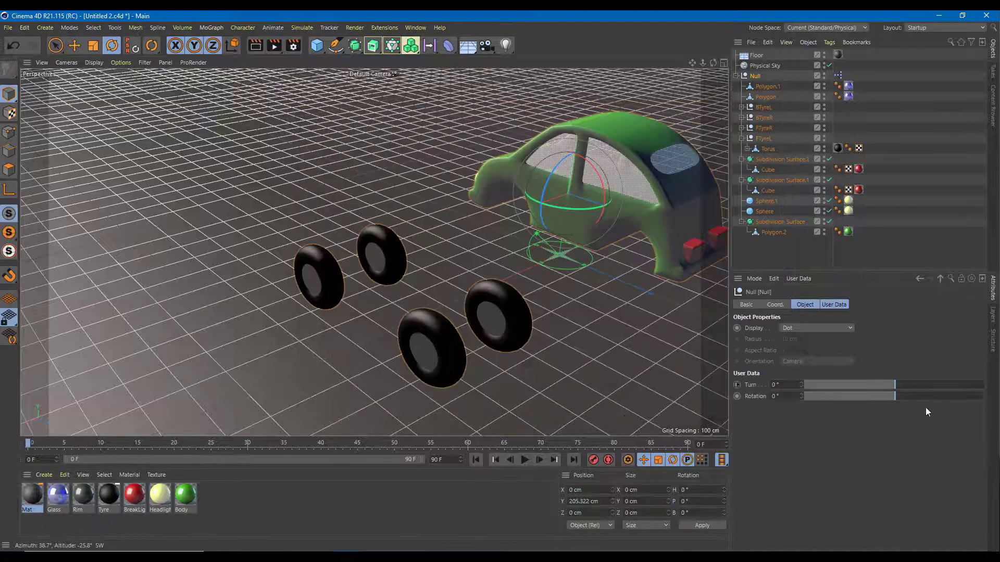
Step: Try out the Rotation slider on the car's parent null, down to -1000° and back near zero
{"action": "left_click_drag", "start_coordinate": [899, 398], "coordinate": [761, 398]}
{"action": "left_click", "coordinate": [790, 396]}
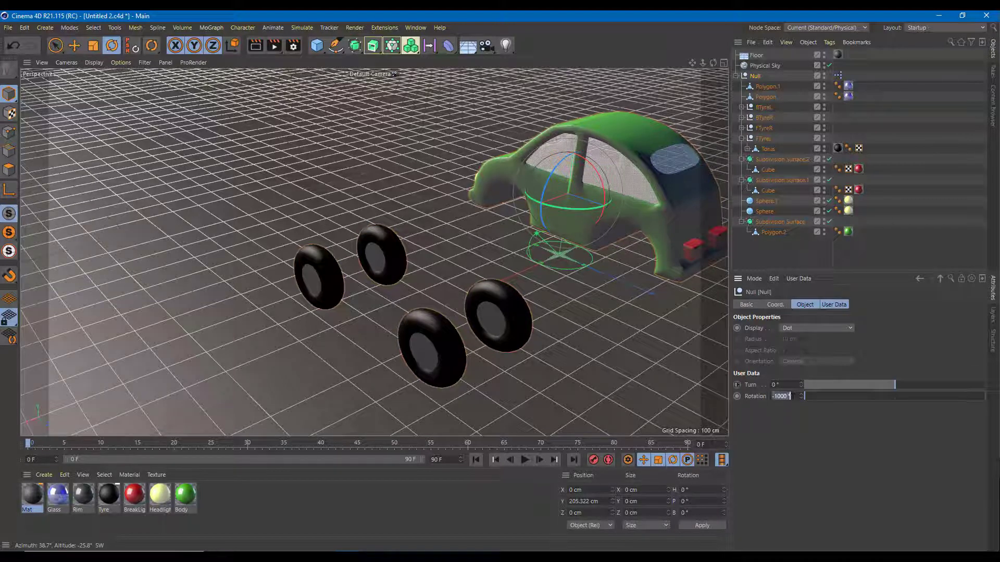
{"action": "key", "text": "Return"}
{"action": "left_click_drag", "start_coordinate": [871, 395], "coordinate": [895, 397]}
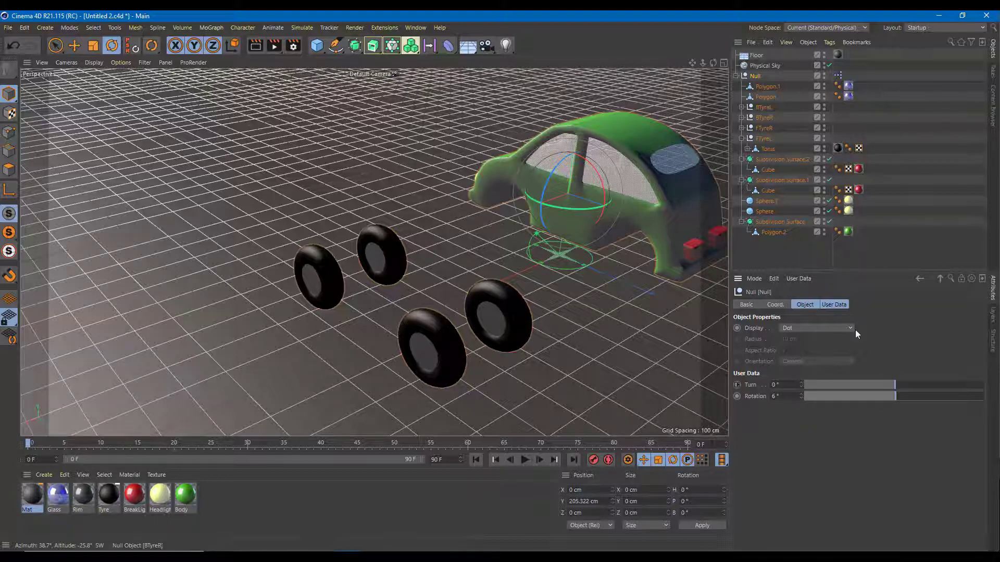
Step: Open the parent null's XPresso graph beside the object hierarchy and expand the four tyre nulls to show their Torus meshes
{"action": "double_click", "coordinate": [839, 75]}
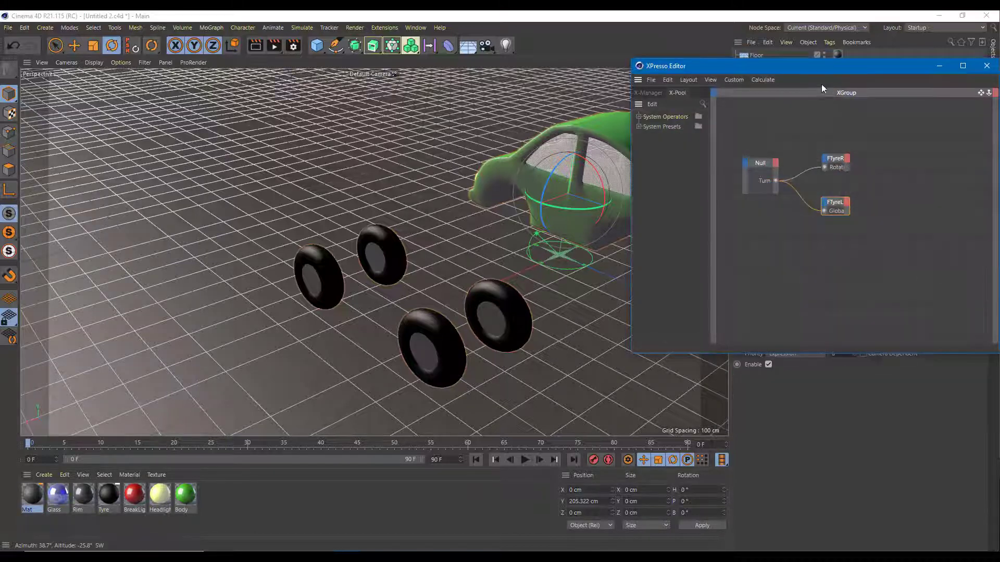
{"action": "left_click_drag", "start_coordinate": [815, 66], "coordinate": [264, 129]}
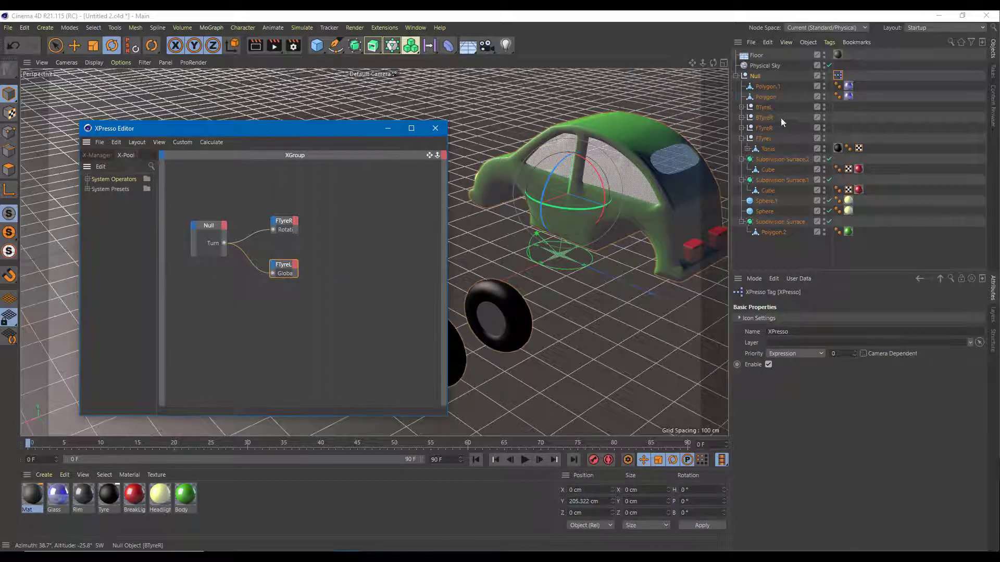
{"action": "left_click", "coordinate": [742, 136]}
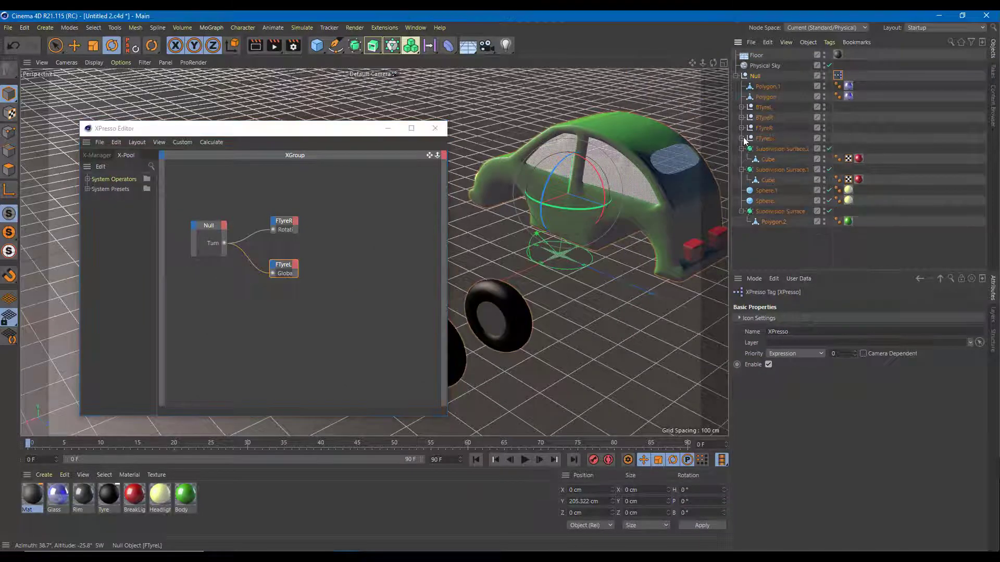
{"action": "left_click", "coordinate": [741, 128]}
{"action": "left_click", "coordinate": [741, 118]}
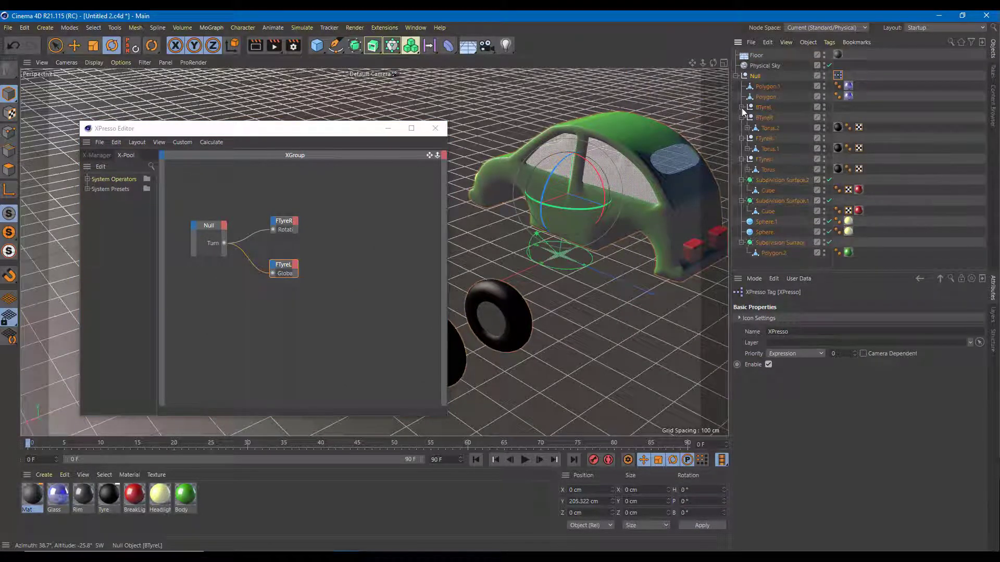
{"action": "left_click", "coordinate": [742, 107]}
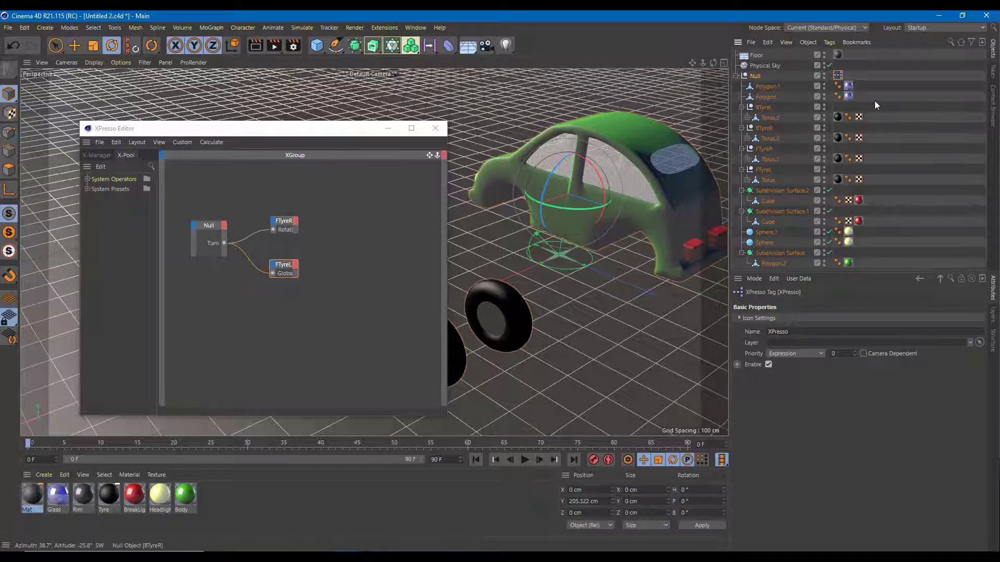
Step: Try rotating the Torus.3 wheel mesh in pitch in the viewport and undo that rotation
{"action": "left_click", "coordinate": [769, 117]}
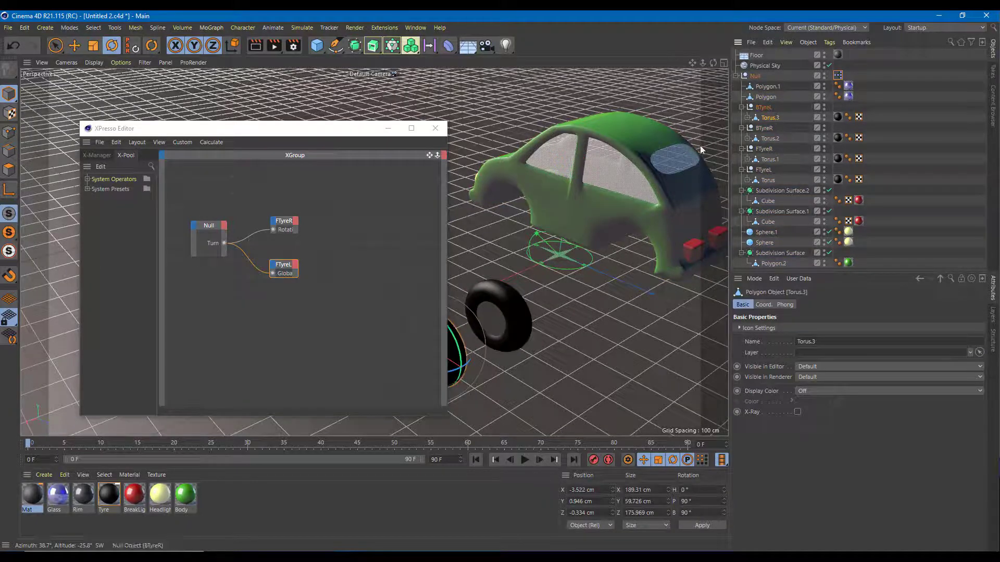
{"action": "left_click_drag", "start_coordinate": [283, 125], "coordinate": [115, 95]}
{"action": "left_click_drag", "start_coordinate": [452, 339], "coordinate": [457, 367]}
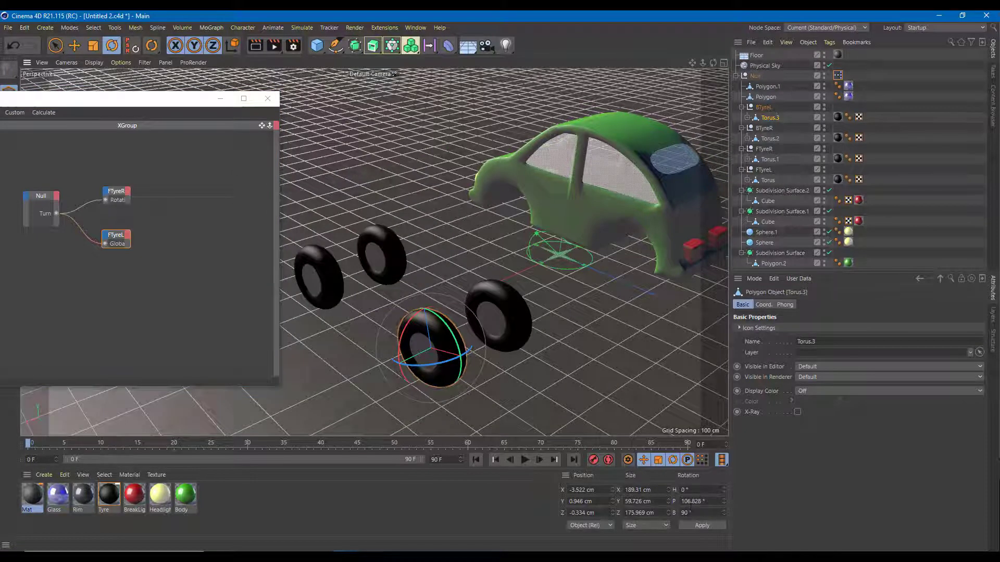
{"action": "key", "text": "ctrl+z"}
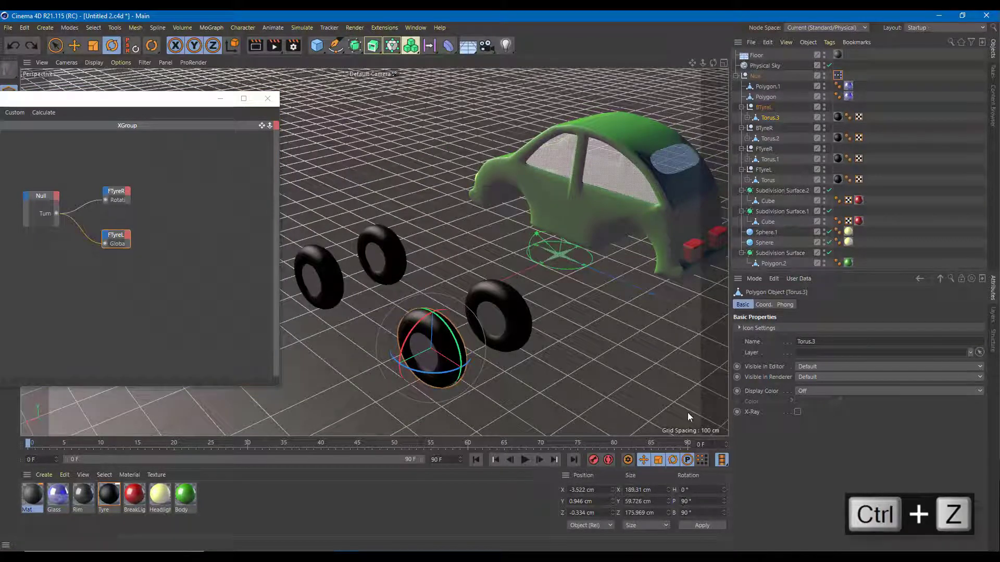
{"action": "left_click", "coordinate": [776, 138], "text": "ctrl"}
{"action": "left_click", "coordinate": [775, 159]}
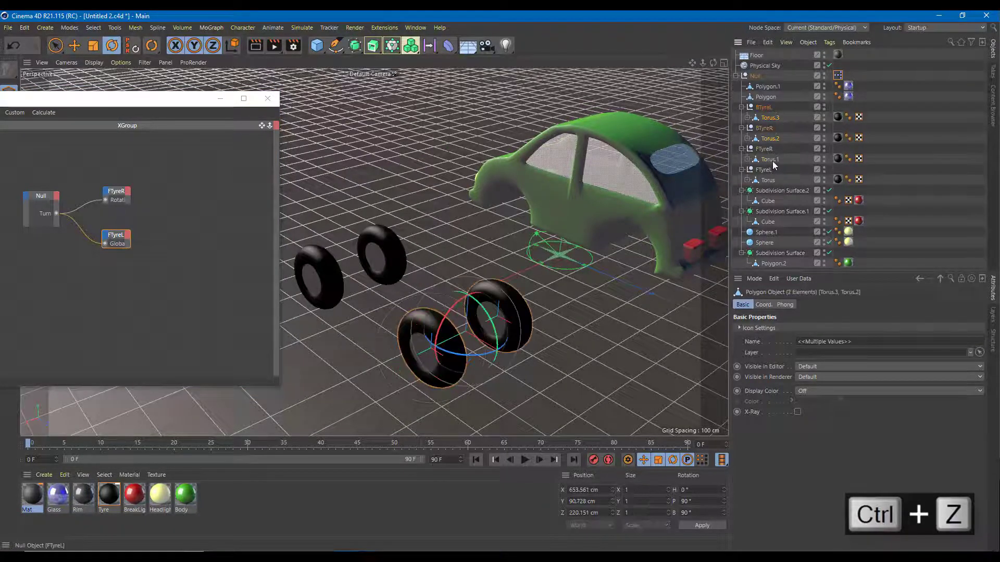
{"action": "left_click", "coordinate": [961, 127]}
Step: Add the wheel meshes Torus.3, Torus.2, Torus.1 and Torus to the XPresso graph as nodes and stack them in a column
{"action": "left_click", "coordinate": [770, 118]}
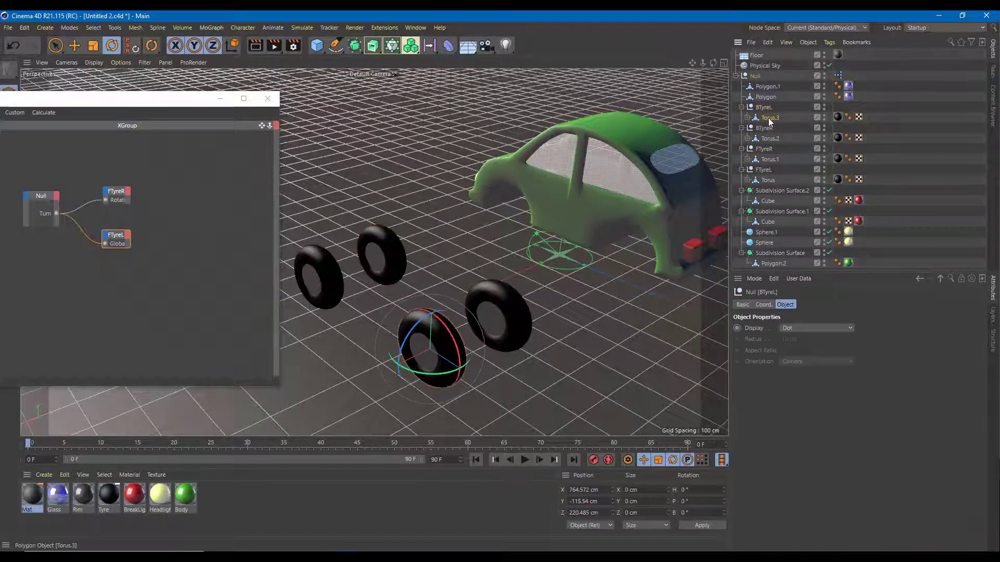
{"action": "left_click", "coordinate": [772, 138], "text": "ctrl"}
{"action": "left_click", "coordinate": [772, 159], "text": "ctrl"}
{"action": "left_click", "coordinate": [768, 181], "text": "ctrl"}
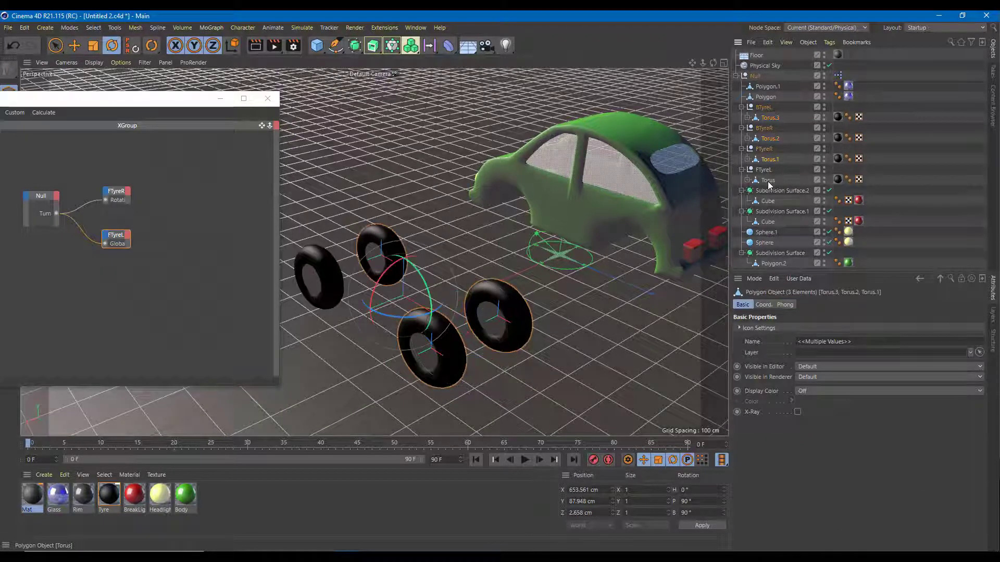
{"action": "left_click_drag", "start_coordinate": [281, 108], "coordinate": [443, 99]}
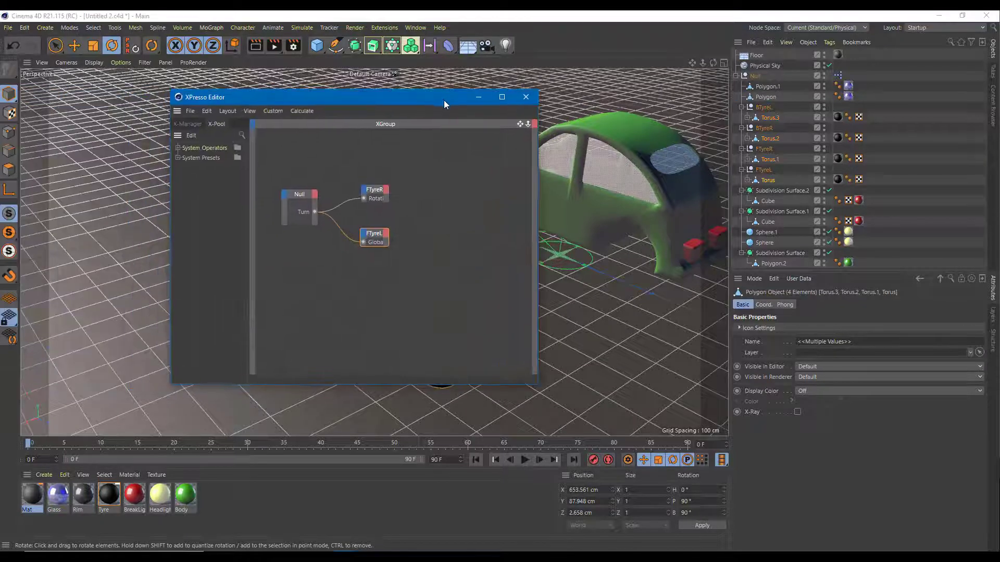
{"action": "left_click_drag", "start_coordinate": [768, 142], "coordinate": [466, 280]}
{"action": "left_click", "coordinate": [476, 222]}
{"action": "left_click_drag", "start_coordinate": [476, 222], "coordinate": [462, 250]}
{"action": "left_click_drag", "start_coordinate": [469, 213], "coordinate": [464, 176]}
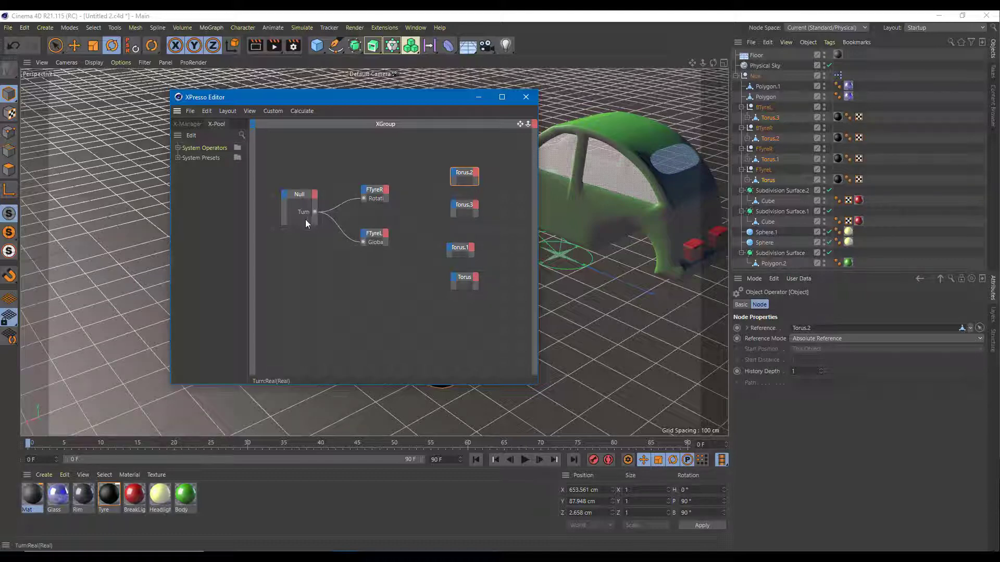
Step: Add a Rotation user data output to the Null node and enlarge the node to show it fully
{"action": "left_click", "coordinate": [316, 195]}
{"action": "mouse_move", "coordinate": [361, 359]}
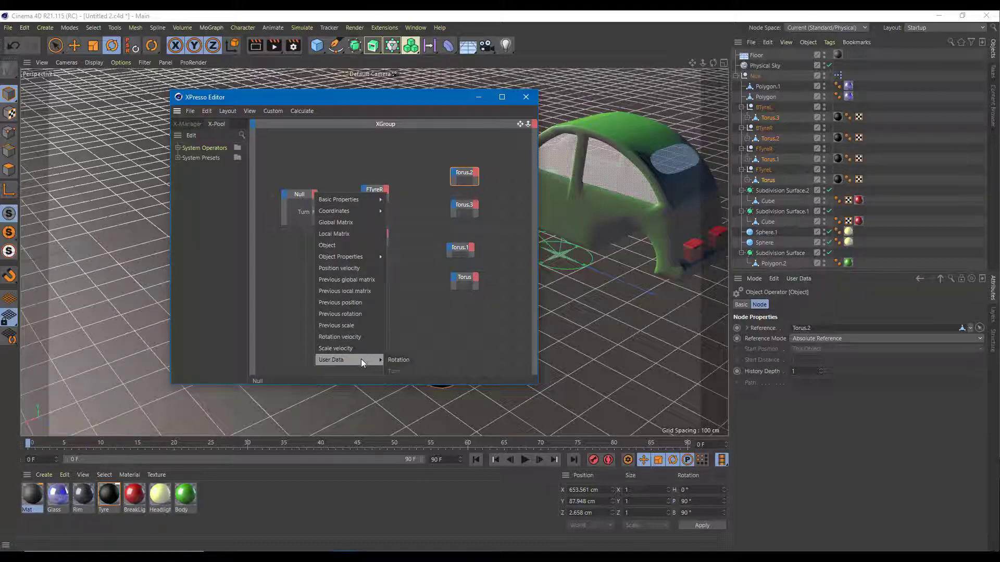
{"action": "left_click", "coordinate": [400, 360]}
{"action": "left_click_drag", "start_coordinate": [308, 223], "coordinate": [312, 311]}
Step: Connect the Null node's Rotation output to the Global Rotation . P inputs of the Torus.2 and Torus.3 nodes
{"action": "left_click_drag", "start_coordinate": [315, 277], "coordinate": [455, 175]}
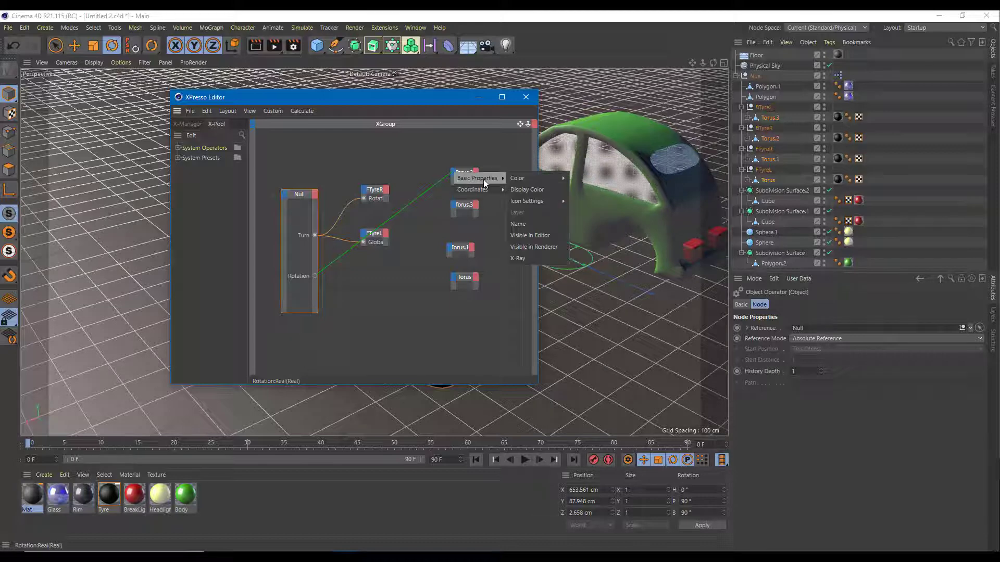
{"action": "mouse_move", "coordinate": [476, 190]}
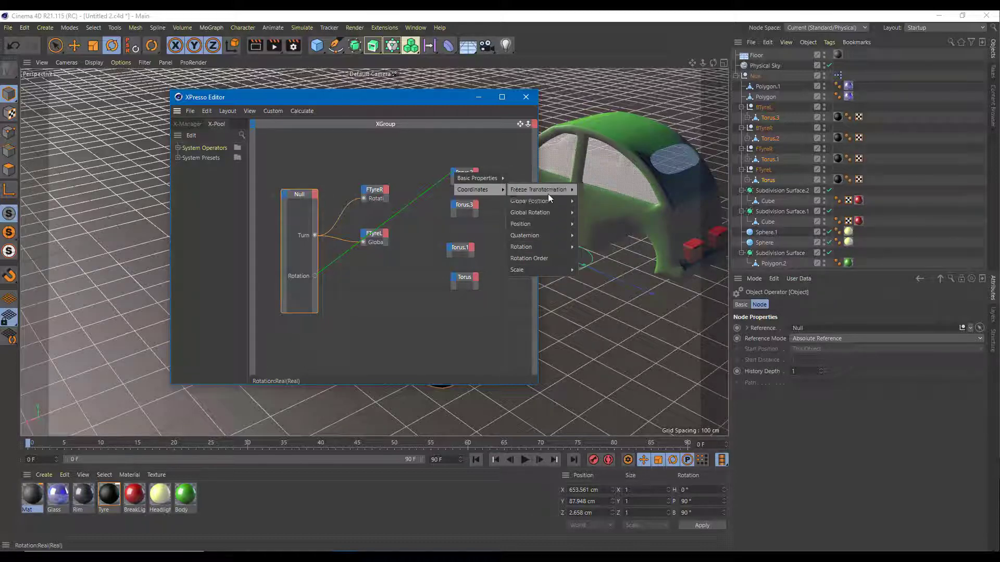
{"action": "mouse_move", "coordinate": [554, 213]}
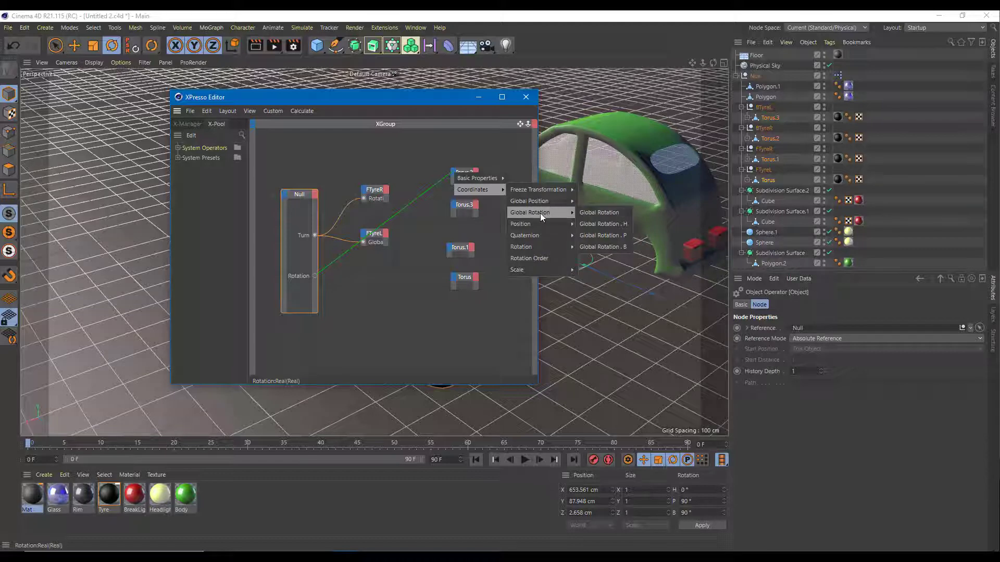
{"action": "left_click", "coordinate": [618, 236]}
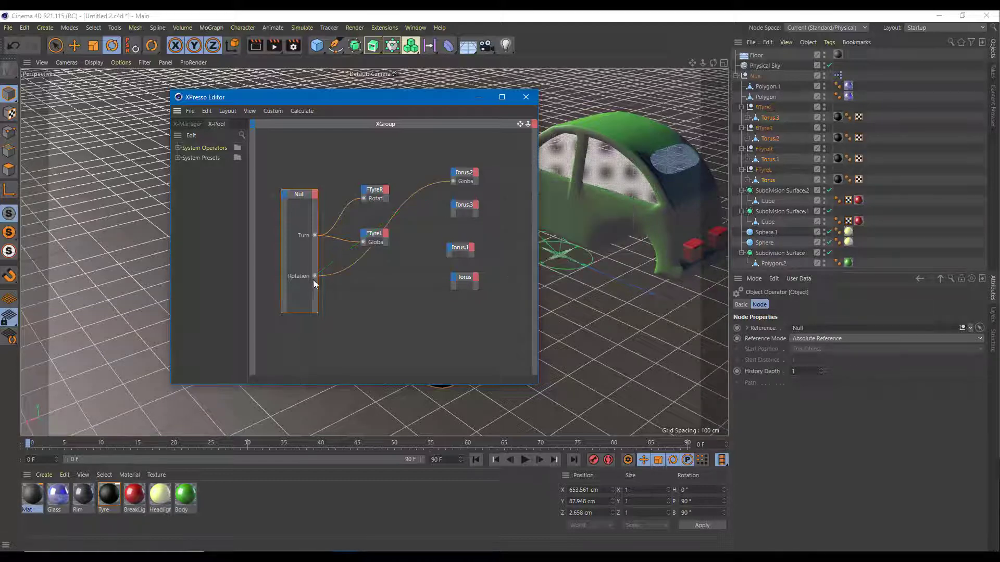
{"action": "left_click_drag", "start_coordinate": [315, 275], "coordinate": [453, 210]}
{"action": "mouse_move", "coordinate": [497, 211]}
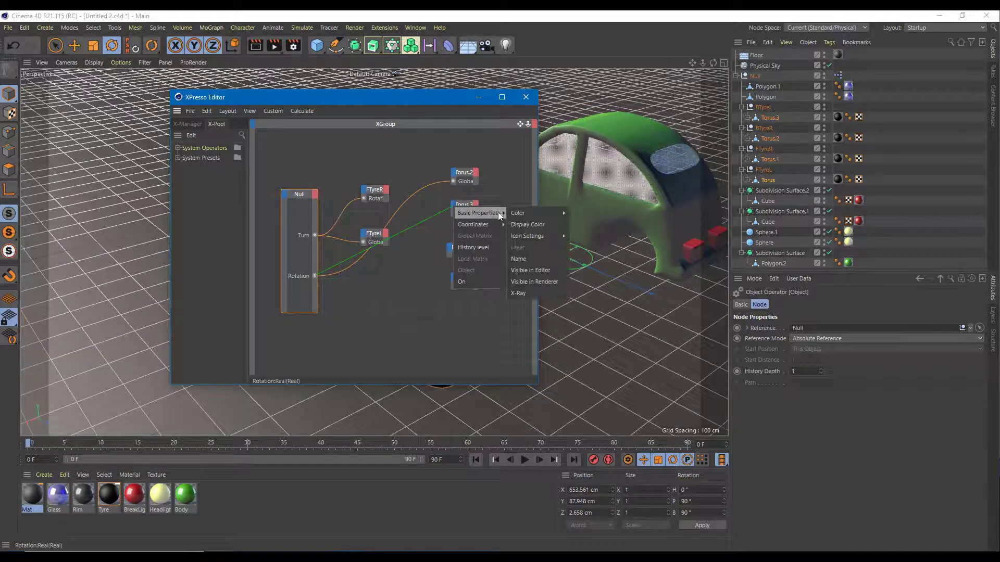
{"action": "mouse_move", "coordinate": [551, 242]}
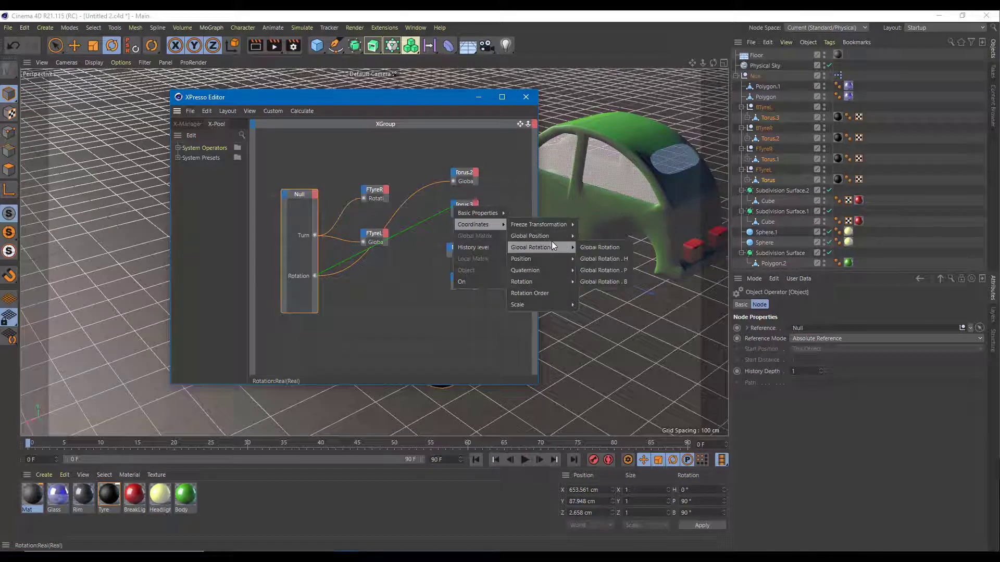
{"action": "left_click", "coordinate": [608, 274]}
Step: Connect the Null node's Rotation output to the Global Rotation . P inputs of the Torus.1 and Torus nodes
{"action": "left_click_drag", "start_coordinate": [316, 276], "coordinate": [449, 249]}
{"action": "mouse_move", "coordinate": [494, 259]}
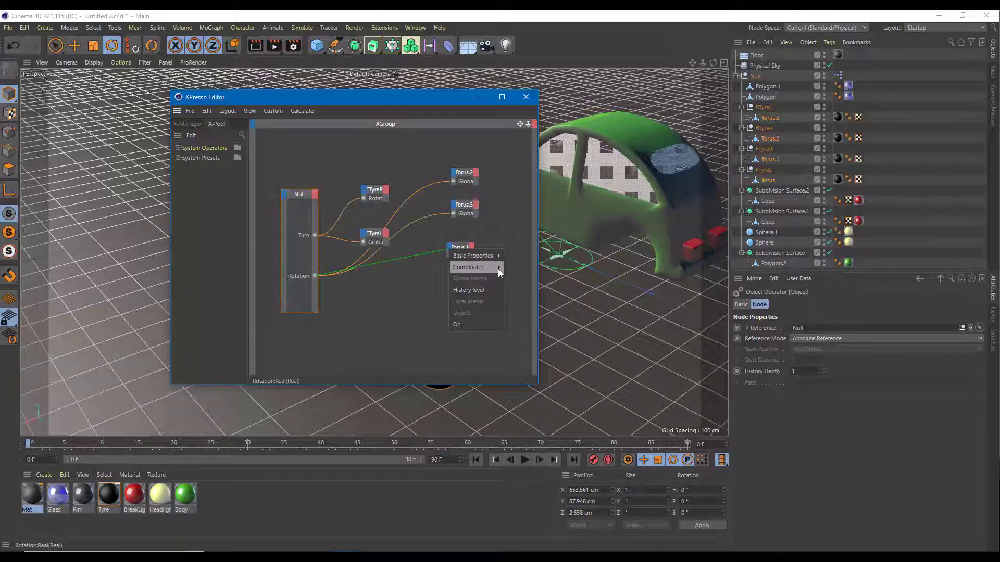
{"action": "mouse_move", "coordinate": [542, 292]}
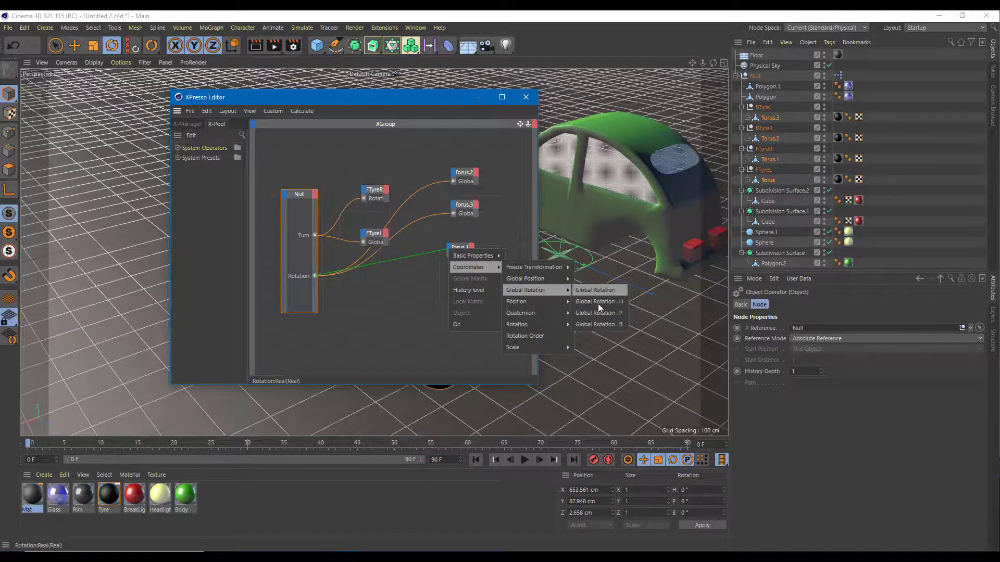
{"action": "left_click", "coordinate": [607, 314]}
{"action": "left_click_drag", "start_coordinate": [315, 275], "coordinate": [457, 277]}
{"action": "mouse_move", "coordinate": [474, 295]}
{"action": "mouse_move", "coordinate": [536, 319]}
{"action": "left_click", "coordinate": [625, 341]}
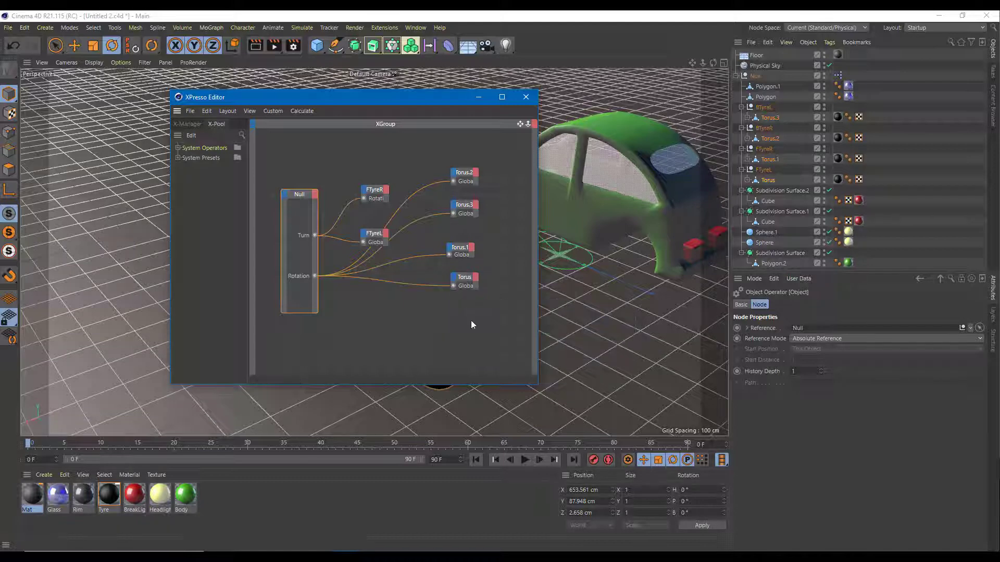
Step: Close the XPresso graph, try out the Rotation slider on the car's parent null and return it to 0°
{"action": "left_click", "coordinate": [526, 97]}
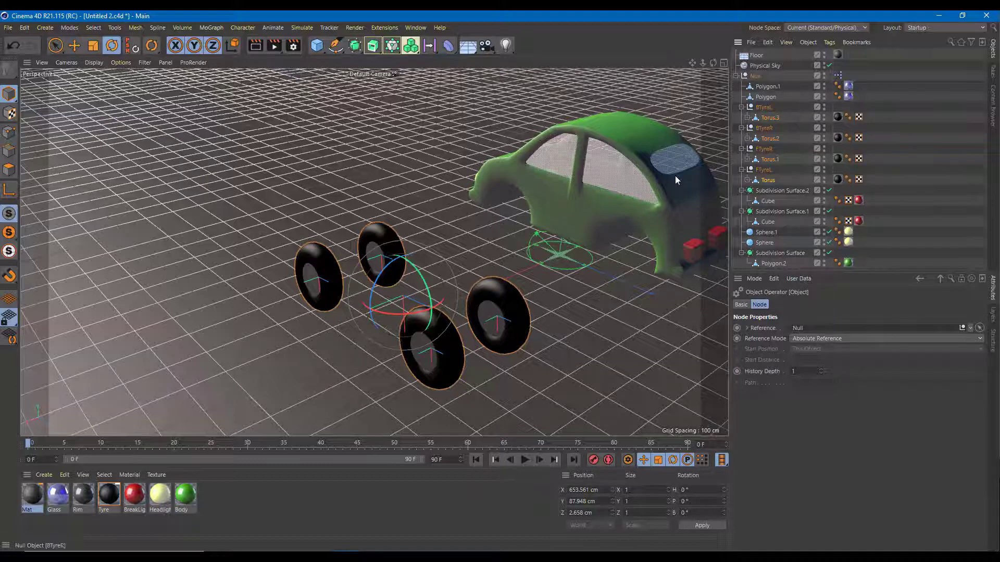
{"action": "left_click", "coordinate": [755, 76]}
{"action": "mouse_move", "coordinate": [882, 398]}
{"action": "left_mouse_down"}
{"action": "mouse_move", "coordinate": [745, 398]}
{"action": "mouse_move", "coordinate": [895, 396]}
{"action": "left_mouse_up"}
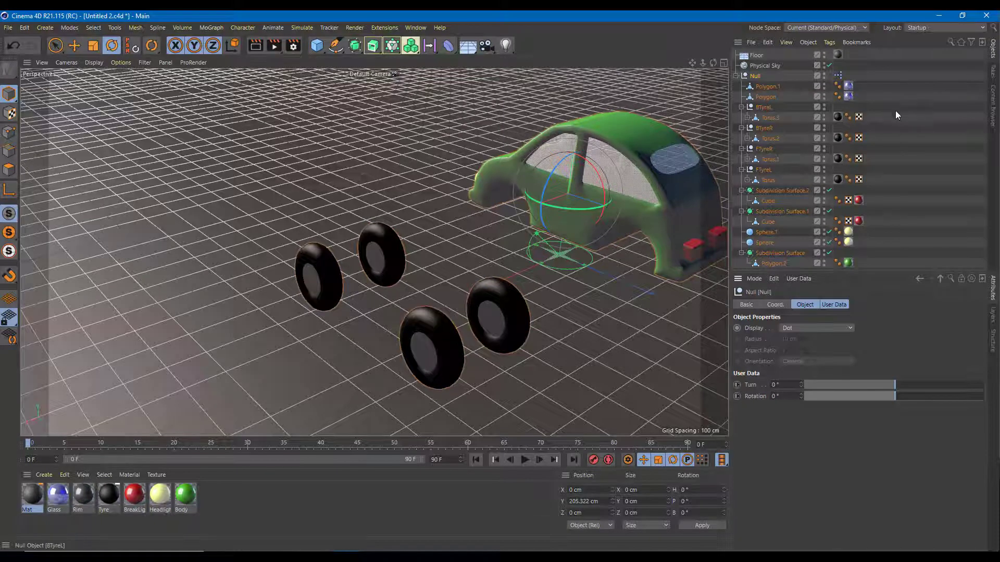
Step: Collapse the BTyreL, BTyreR and FTyreR nulls in the object hierarchy
{"action": "left_click", "coordinate": [741, 107]}
{"action": "left_click", "coordinate": [742, 117]}
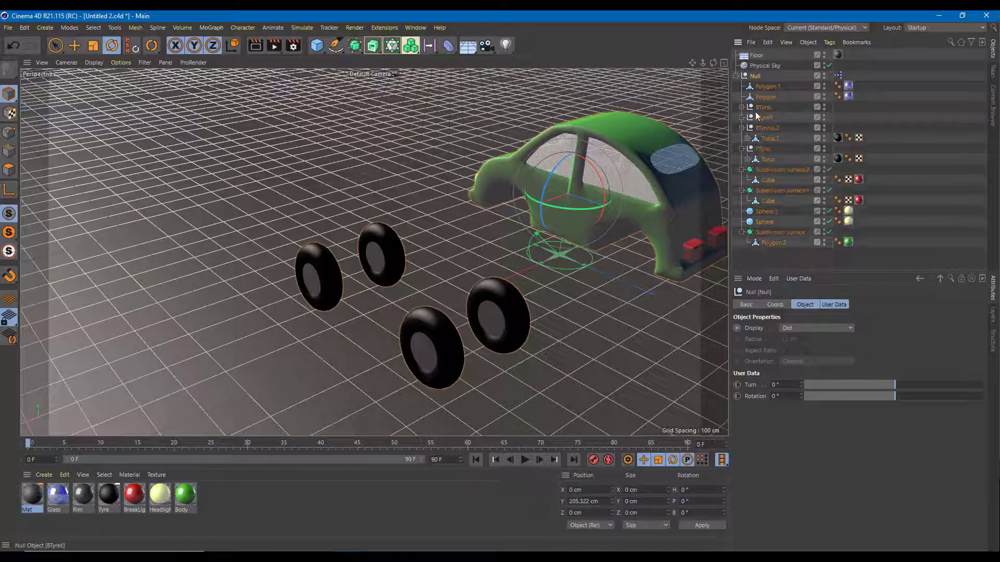
{"action": "left_click", "coordinate": [742, 127]}
Step: Move the four tyre nulls together along X in the Top view to about -111 cm, back under the car body
{"action": "left_click", "coordinate": [764, 138]}
{"action": "left_click", "coordinate": [763, 106], "text": "shift"}
{"action": "left_click", "coordinate": [74, 45]}
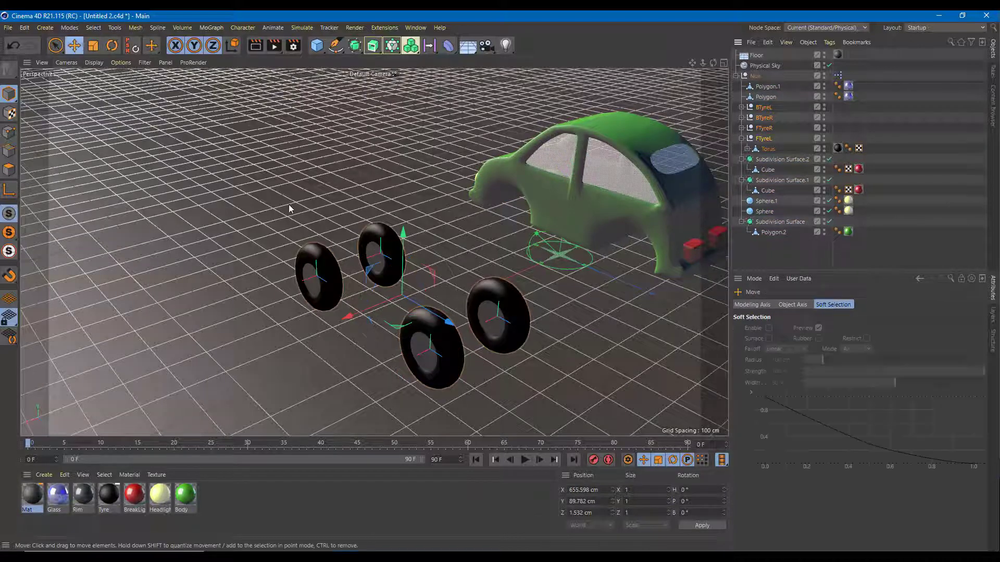
{"action": "left_click_drag", "start_coordinate": [500, 360], "coordinate": [530, 274], "text": "alt"}
{"action": "middle_click", "coordinate": [530, 274]}
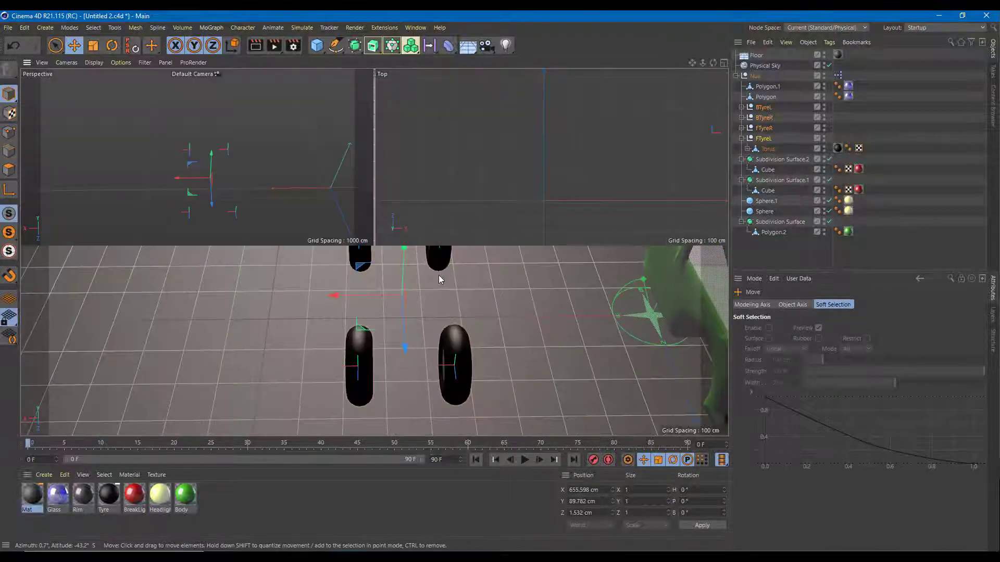
{"action": "middle_click", "coordinate": [470, 161]}
{"action": "scroll", "coordinate": [582, 242], "scroll_direction": "down", "scroll_amount": 3}
{"action": "left_click_drag", "start_coordinate": [699, 284], "coordinate": [539, 298]}
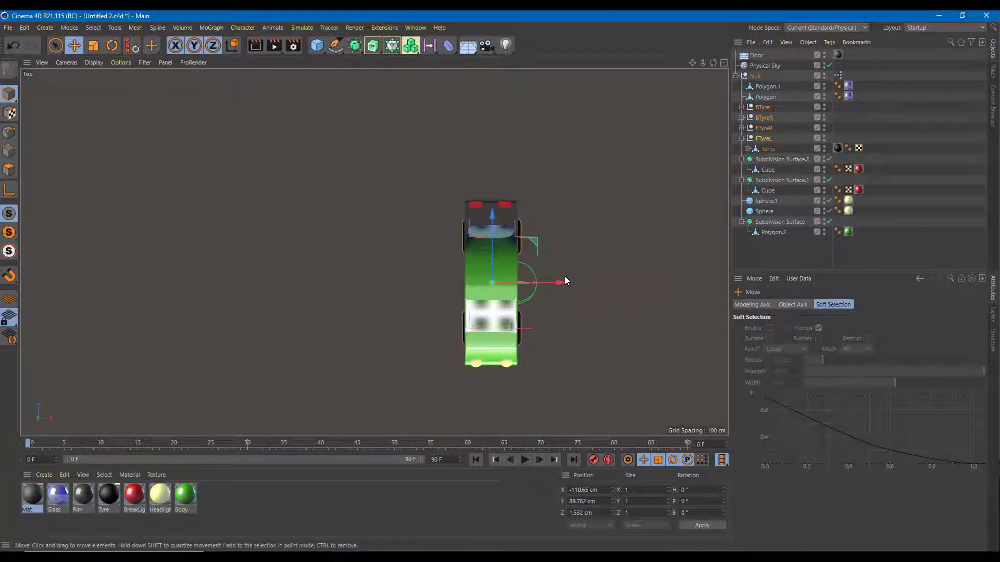
{"action": "middle_click", "coordinate": [563, 281]}
{"action": "middle_click", "coordinate": [334, 197]}
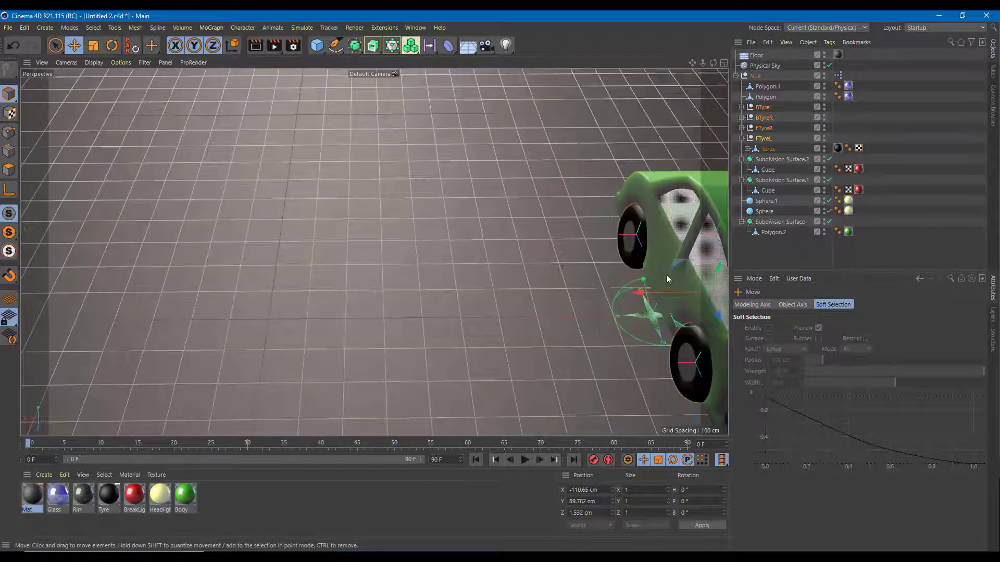
{"action": "left_click_drag", "start_coordinate": [516, 267], "coordinate": [420, 289], "text": "alt"}
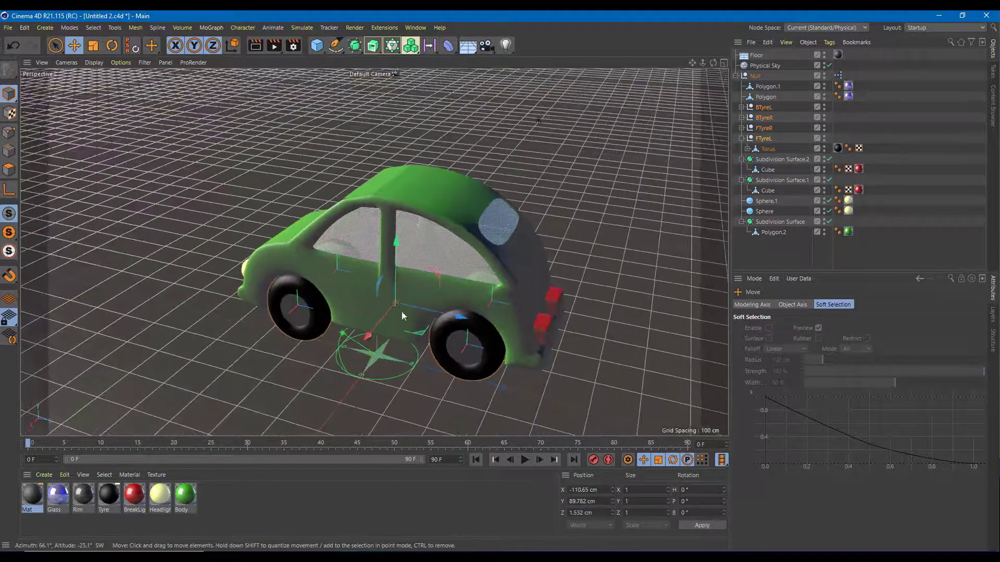
Step: Collapse the car's parent Null and select it to show its Turn and Rotation sliders
{"action": "left_click", "coordinate": [736, 76]}
{"action": "left_click", "coordinate": [758, 76]}
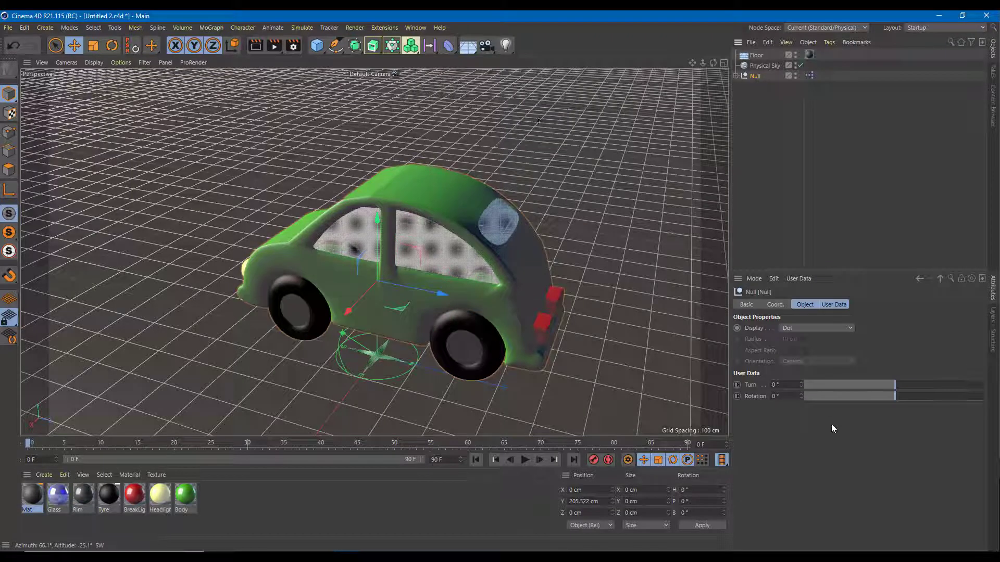
{"action": "left_click_drag", "start_coordinate": [883, 389], "coordinate": [864, 398]}
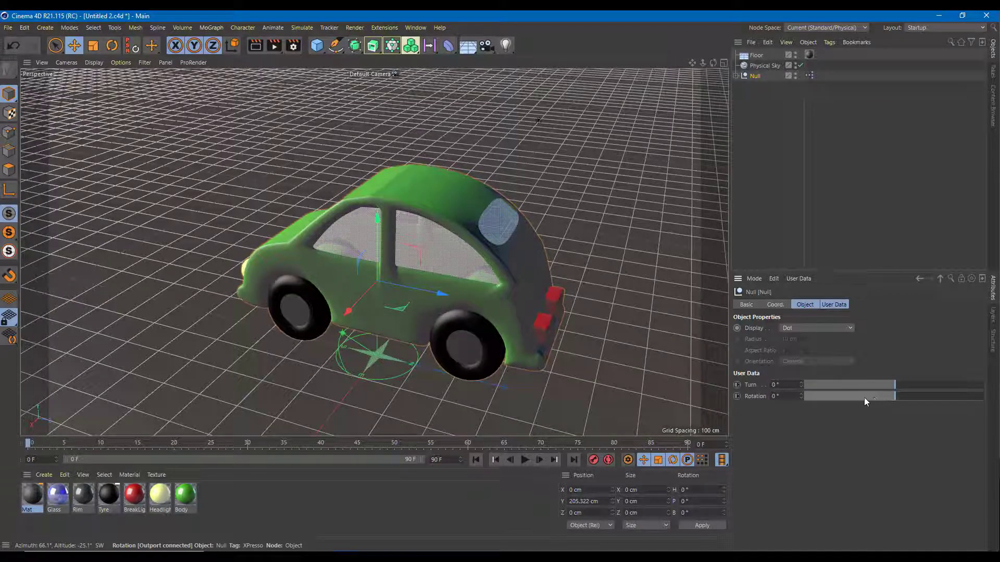